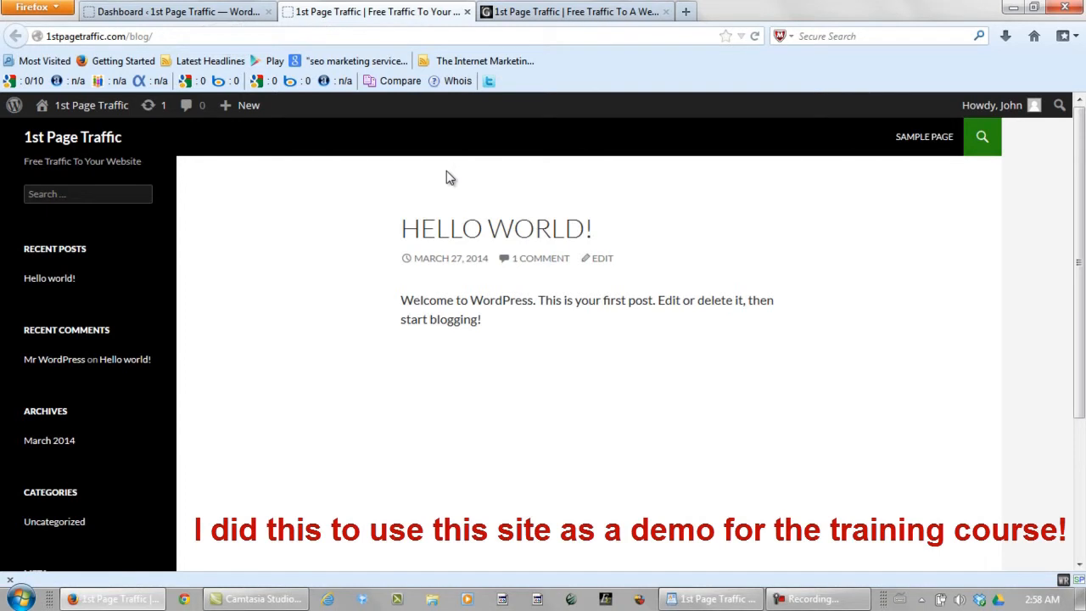
Step: Look over the live 1st Page Traffic site and its Hello World! page, then go to the WordPress Dashboard
left_click(550, 10)
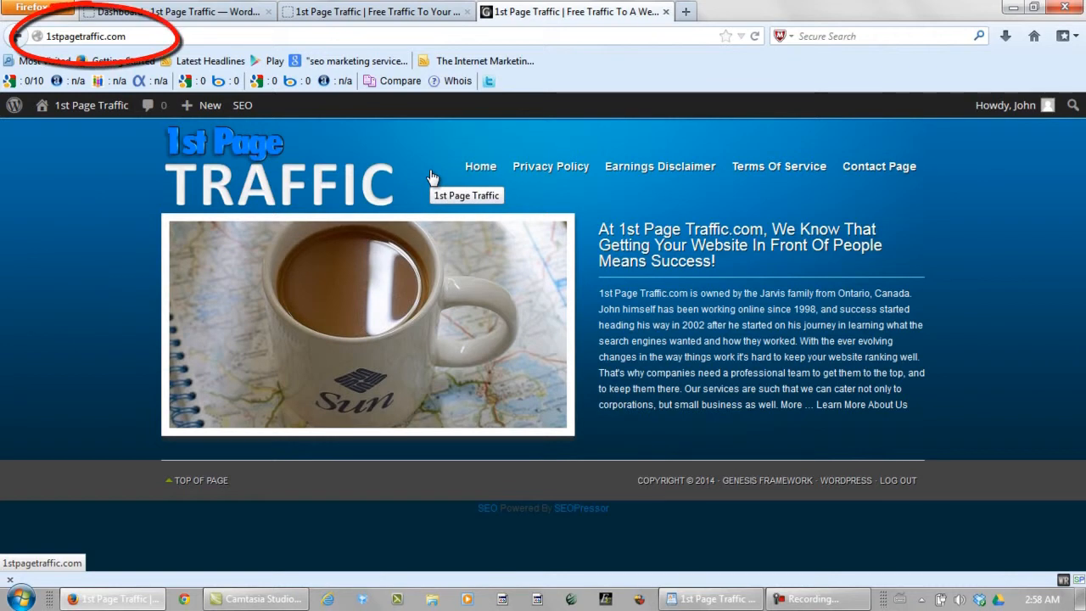
left_click(374, 11)
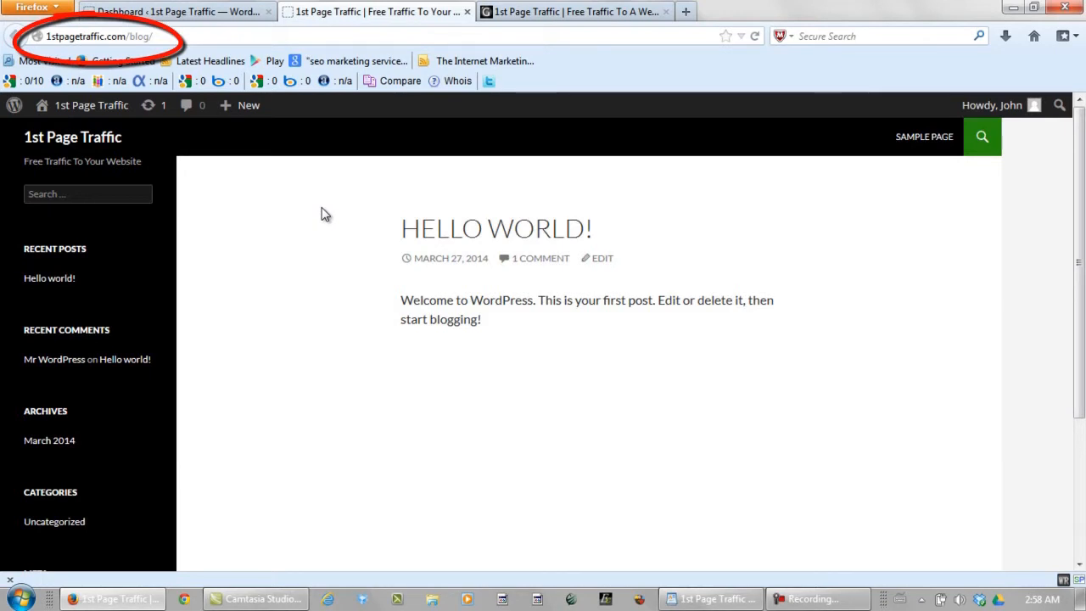
left_click(206, 13)
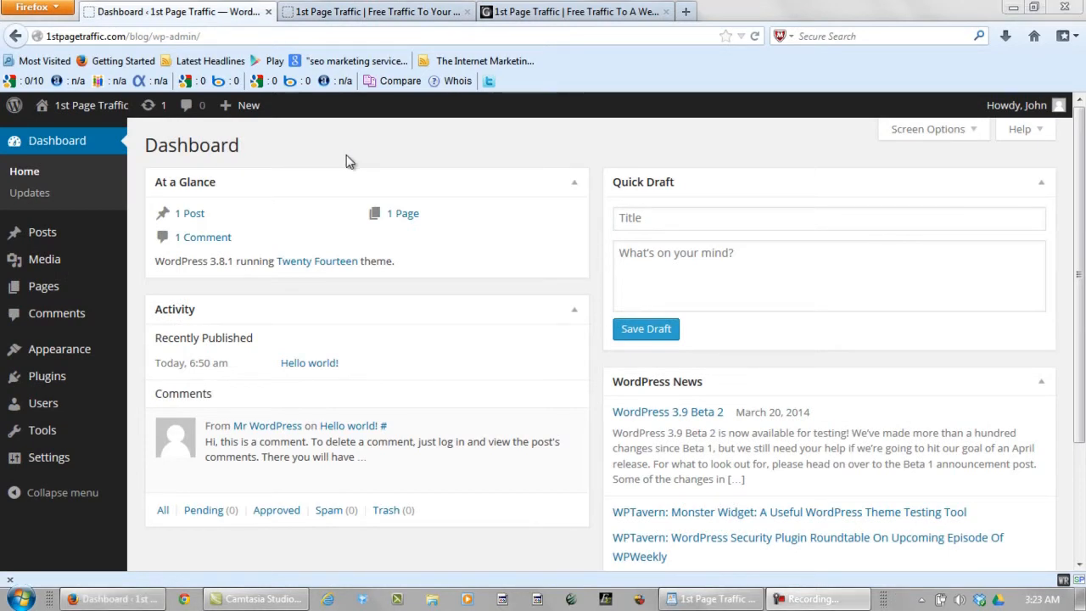
Step: Delete the Hello Dolly plugin and update Akismet to version 2.6.0
mouse_move(87, 382)
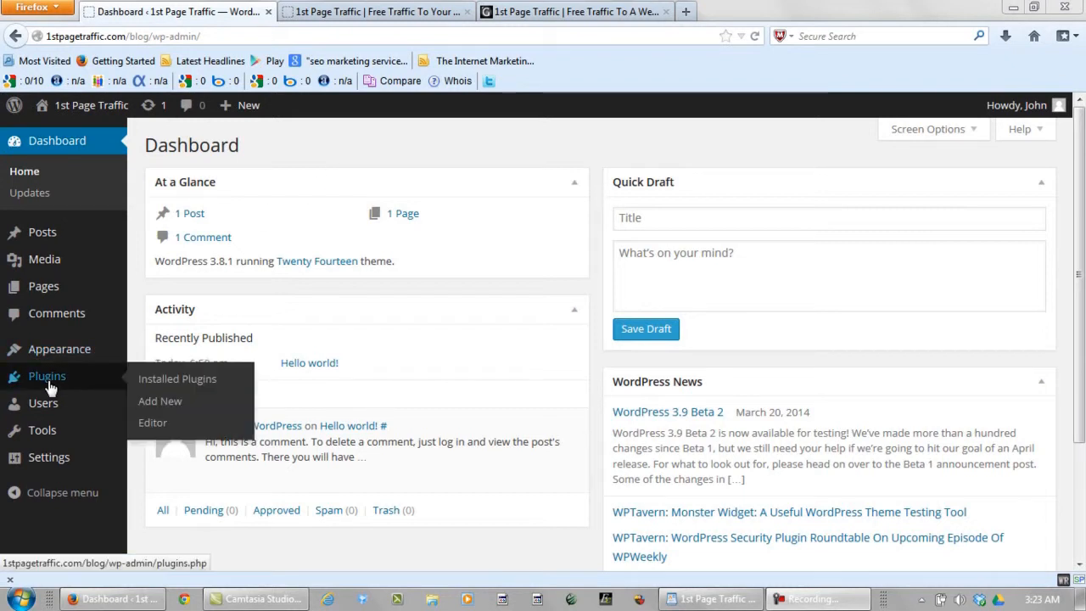
left_click(174, 380)
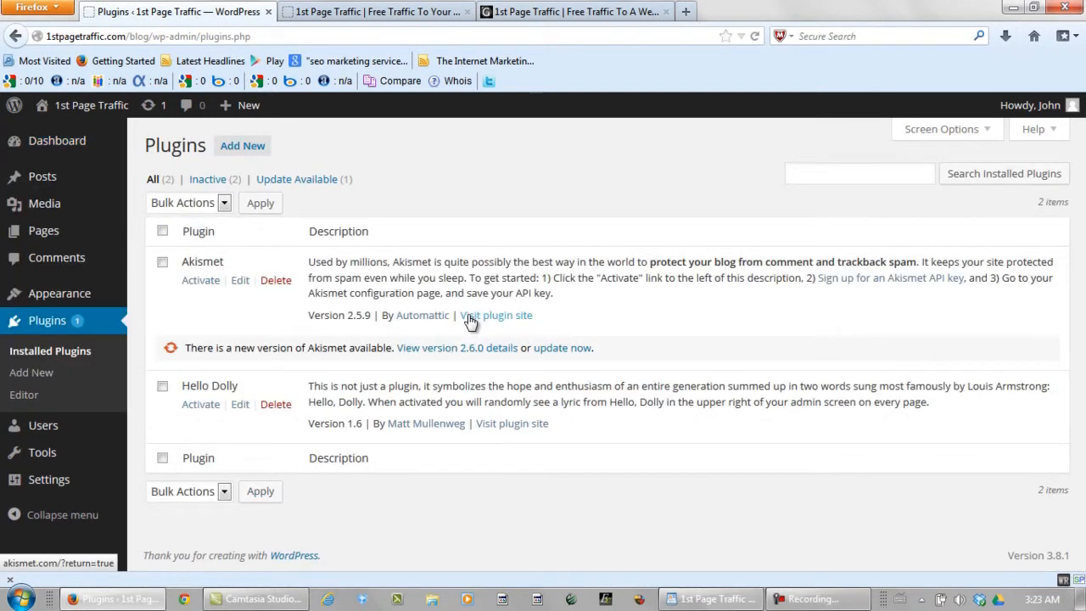
left_click(275, 404)
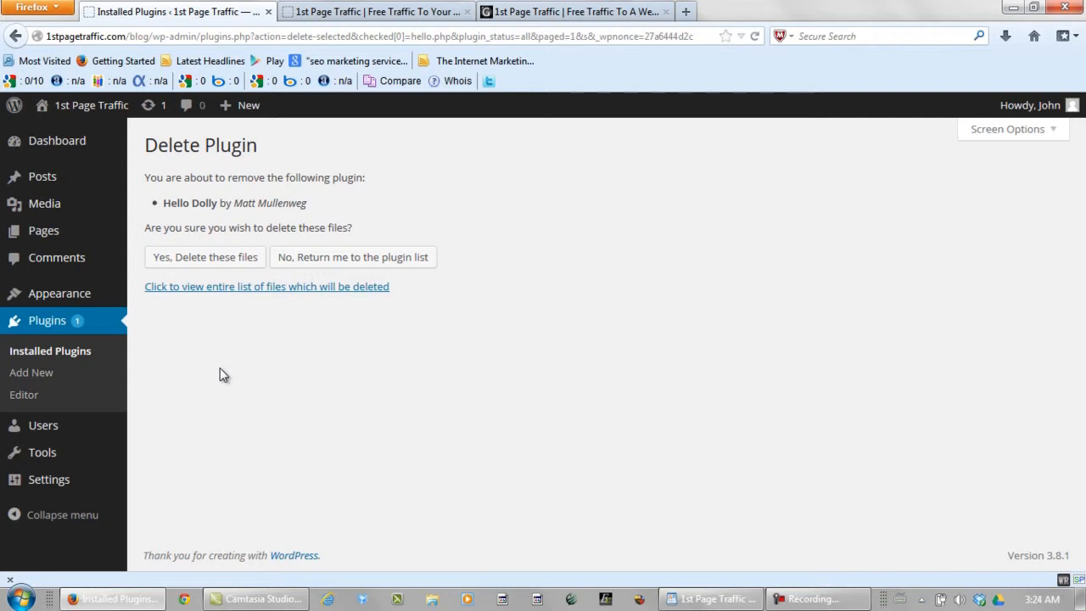
left_click(209, 259)
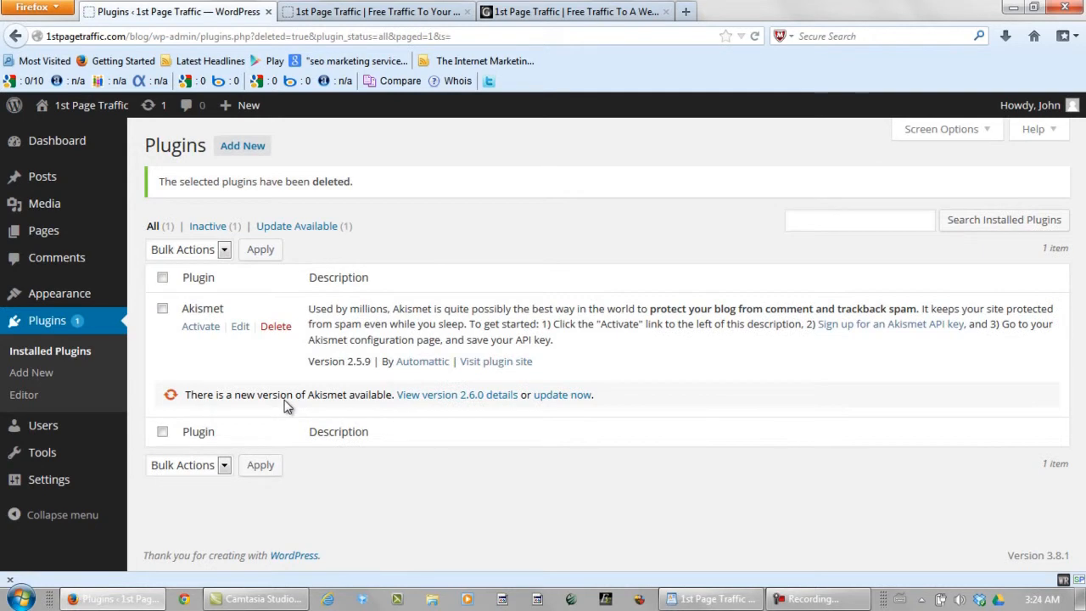
left_click(564, 399)
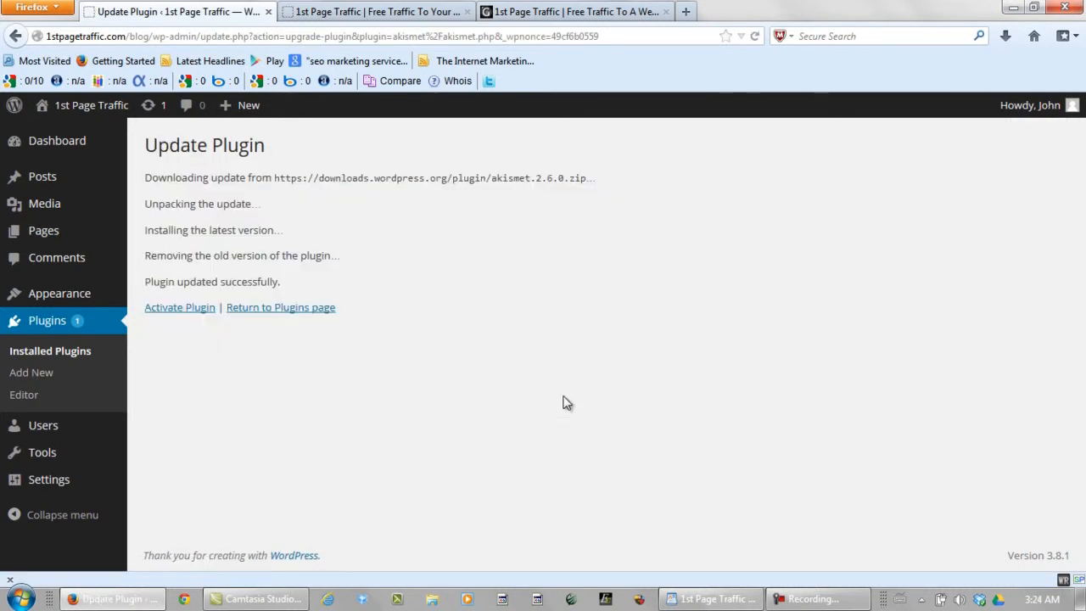
left_click(60, 326)
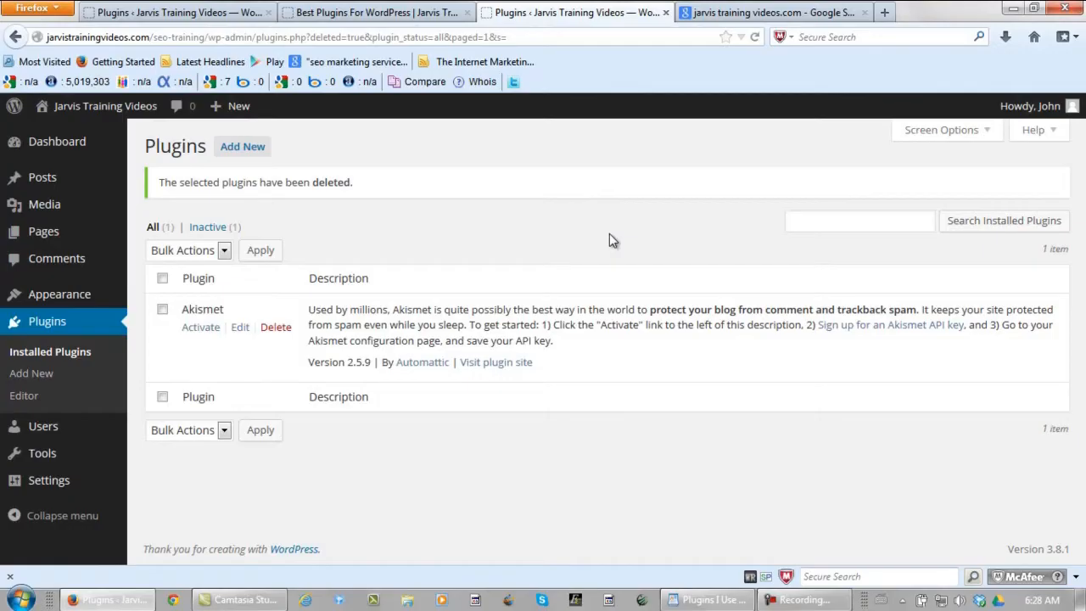
Step: Activate the Akismet plugin and open its account setup page
left_click(202, 331)
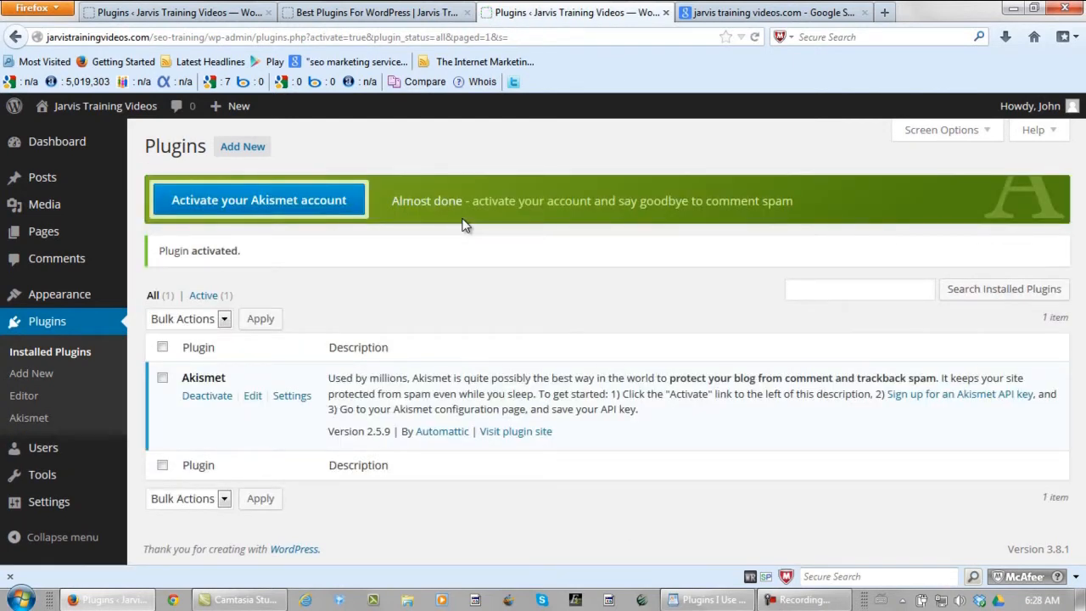
left_click(230, 201)
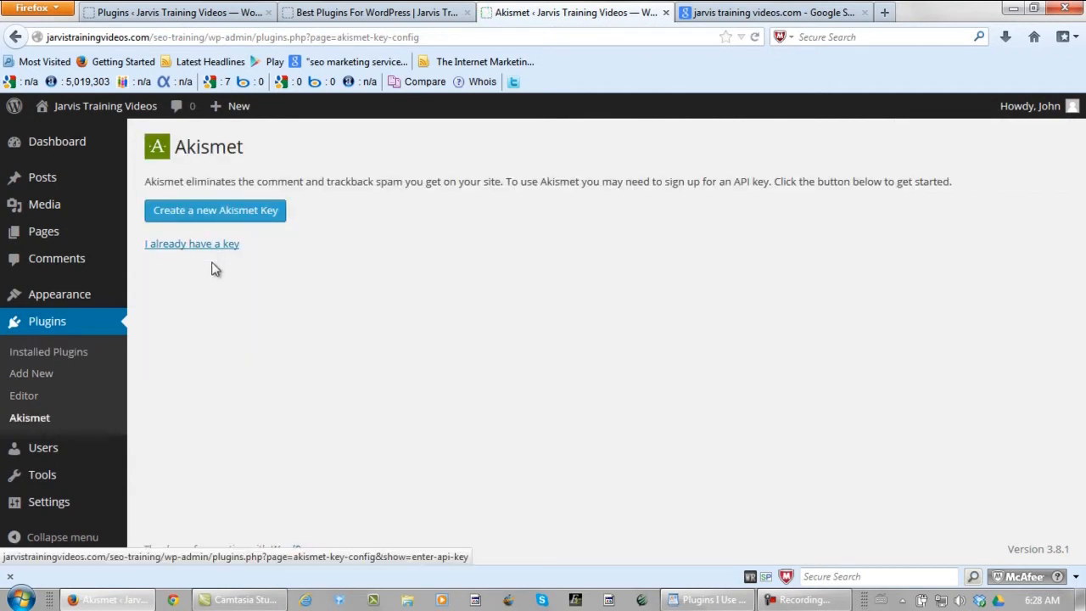
Step: Request a new Akismet API key and authorize Akismet's connection to WordPress.com
left_click(201, 216)
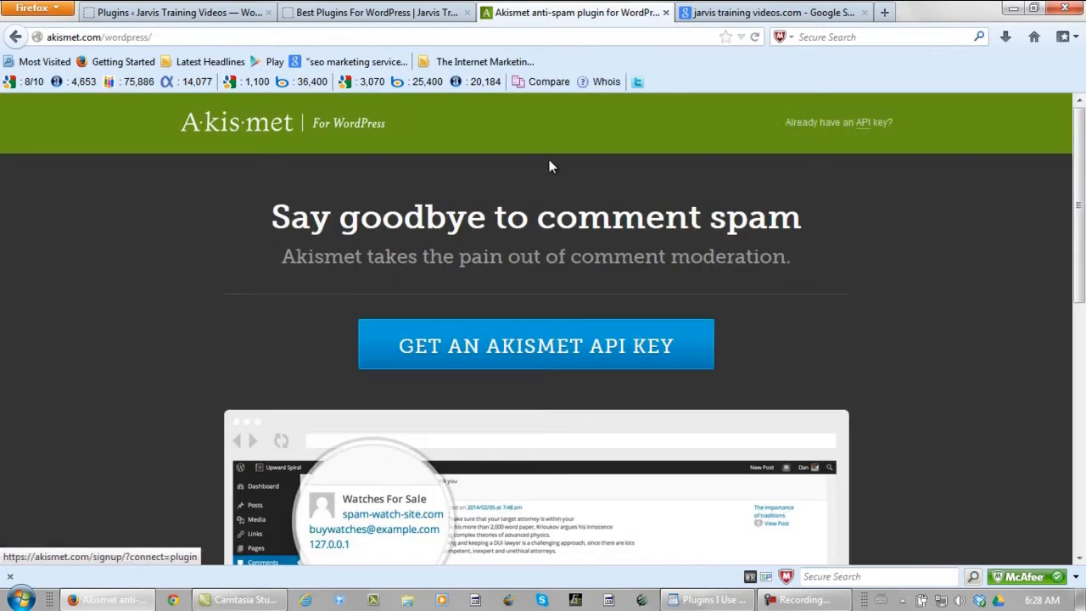
left_click(694, 348)
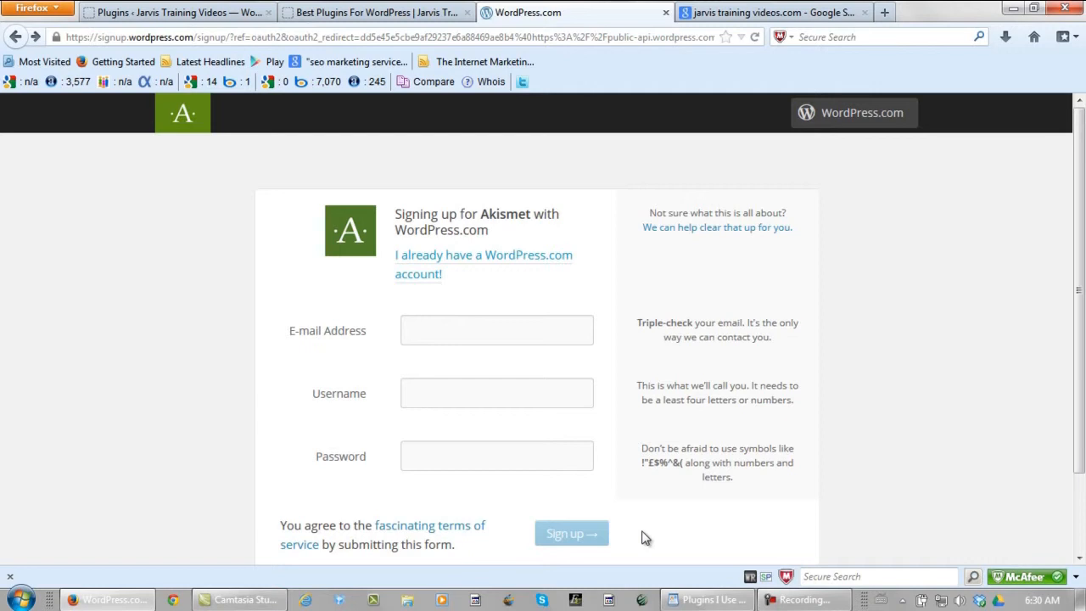
key("F9")
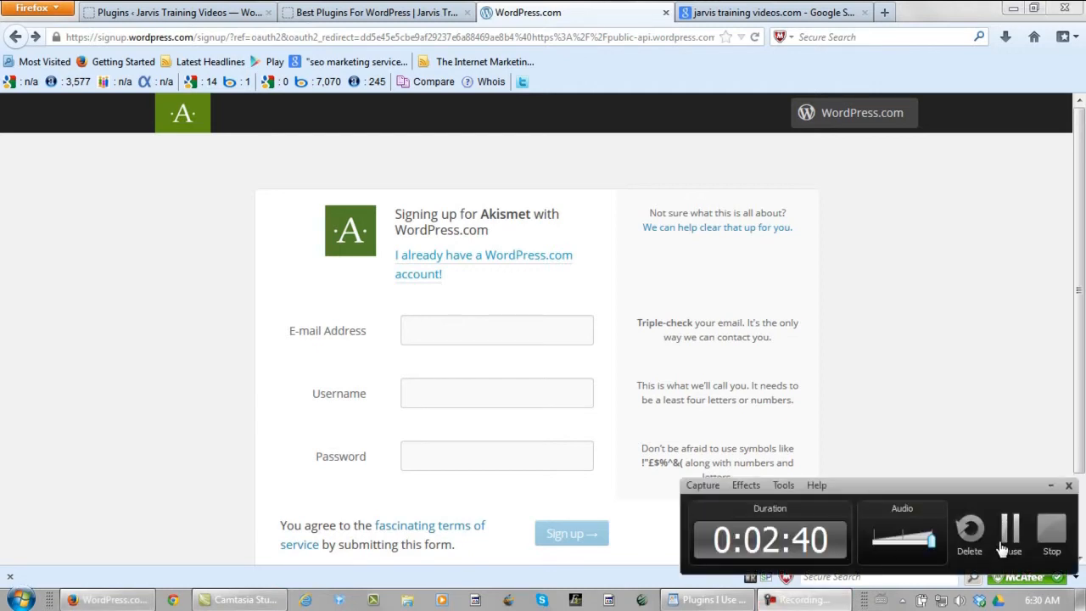
key("F9")
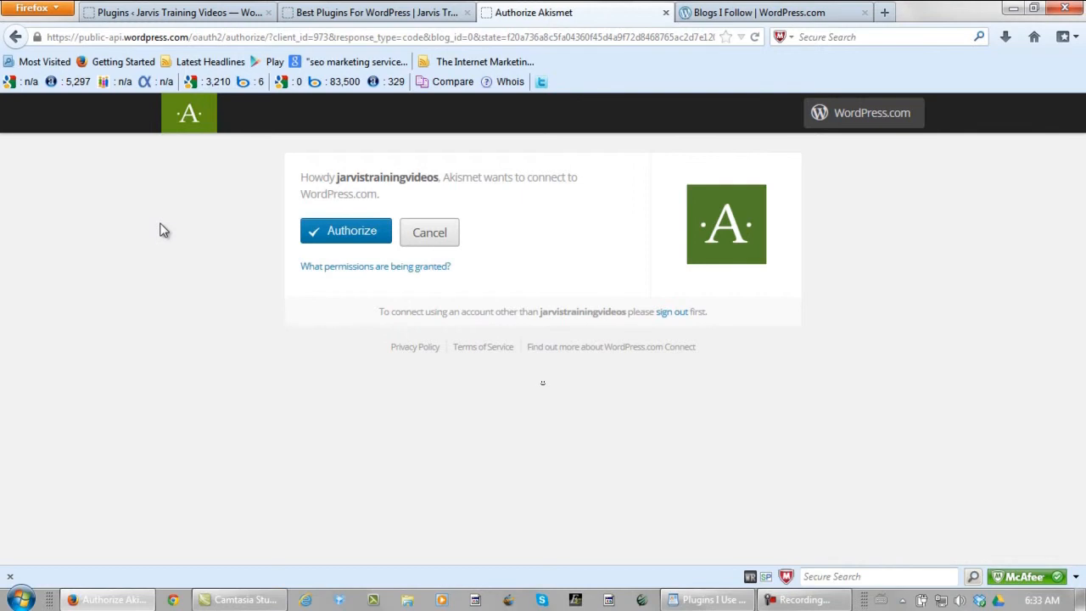
left_click(340, 233)
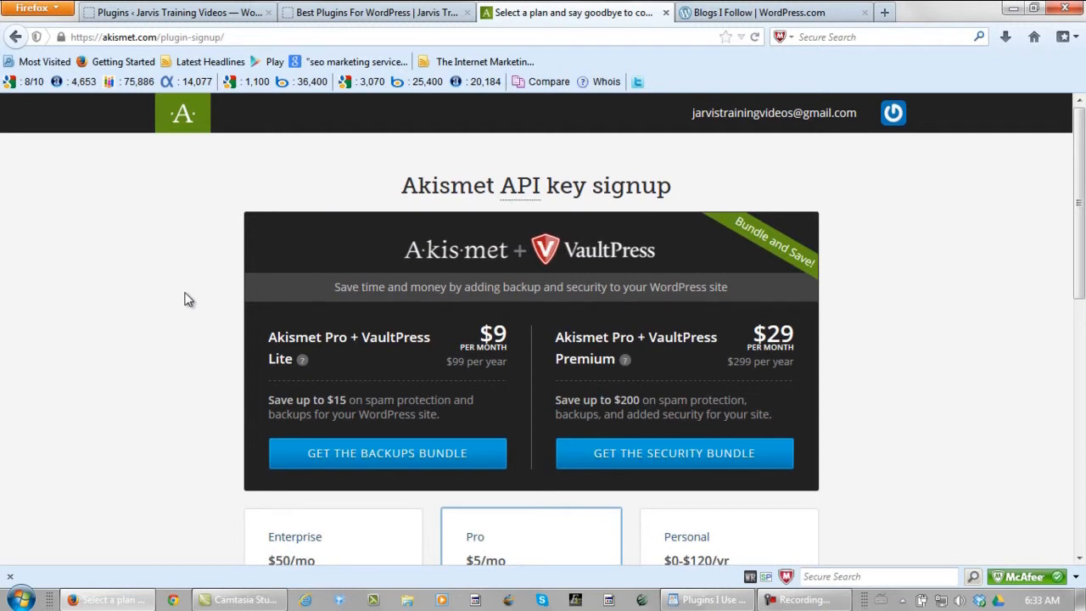
Step: Sign up for the Personal Akismet plan at $0 a year, entering the account holder's first and last name
scroll(188, 299, "down", 3)
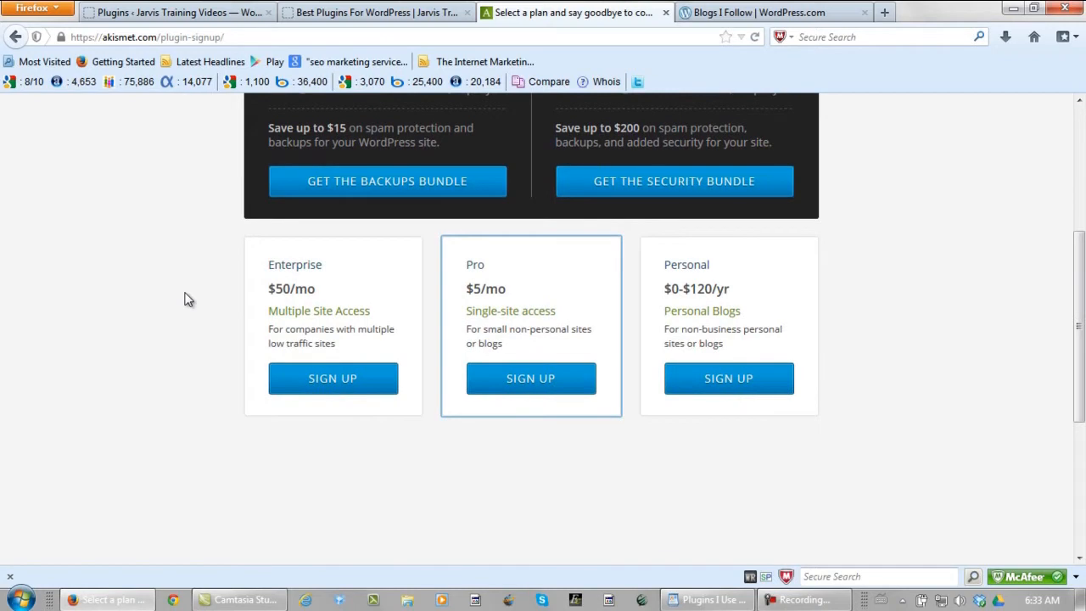
left_click(712, 383)
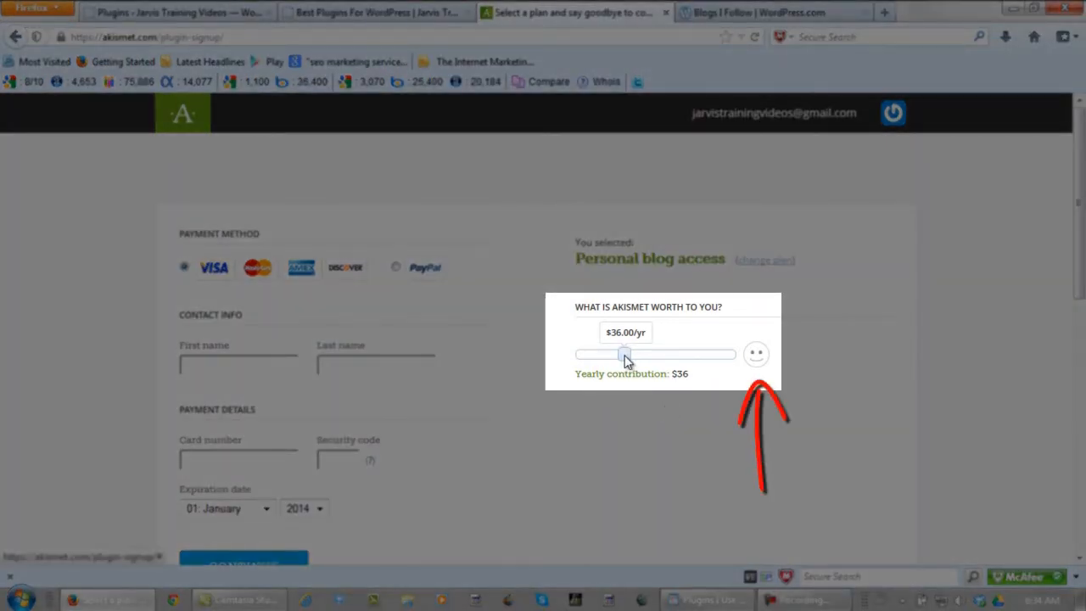
left_click_drag(626, 360, 575, 368)
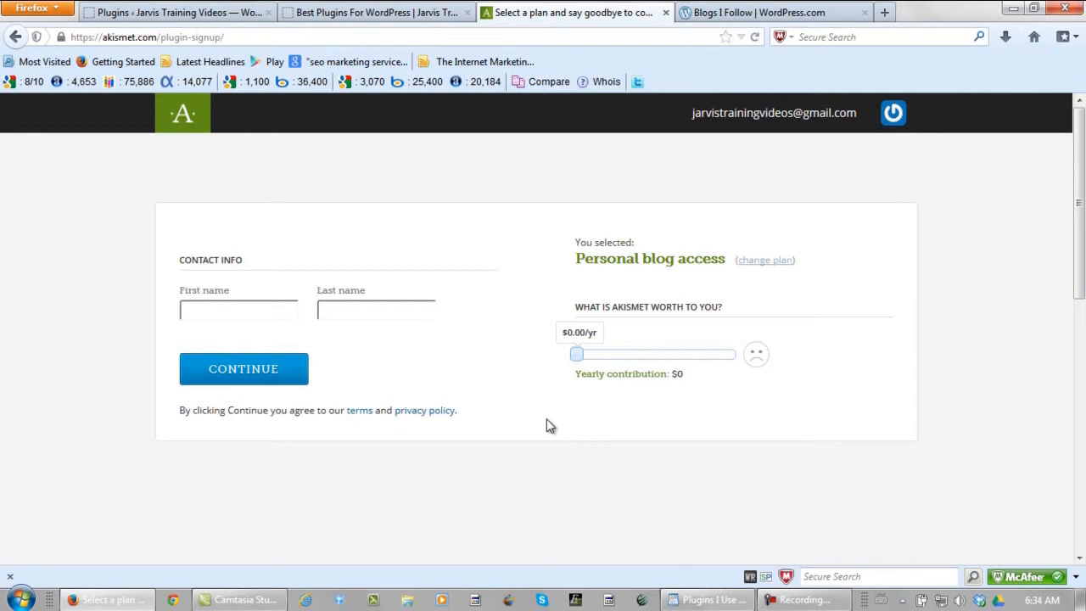
left_click(276, 310)
key("Tab")
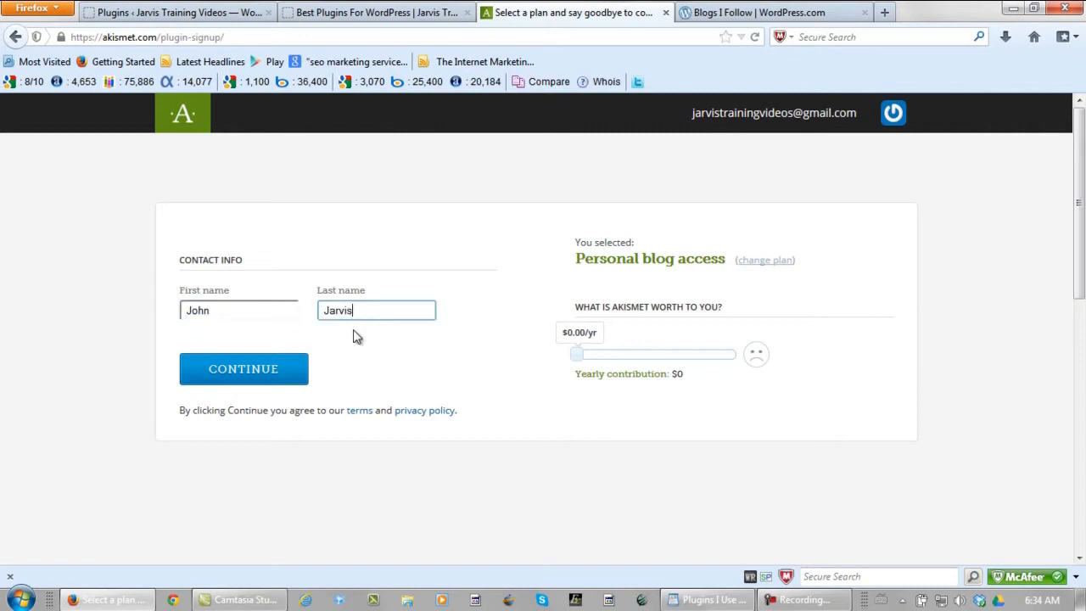
left_click(223, 370)
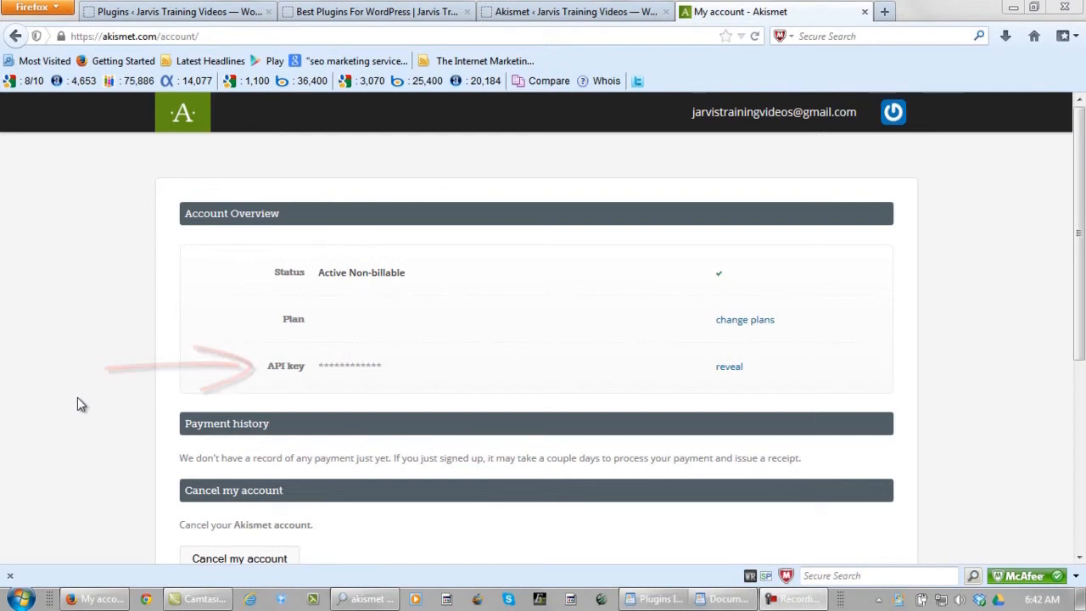
Step: Get the API key from WordPad and open Akismet's 'I already have a key' entry form
left_click(738, 600)
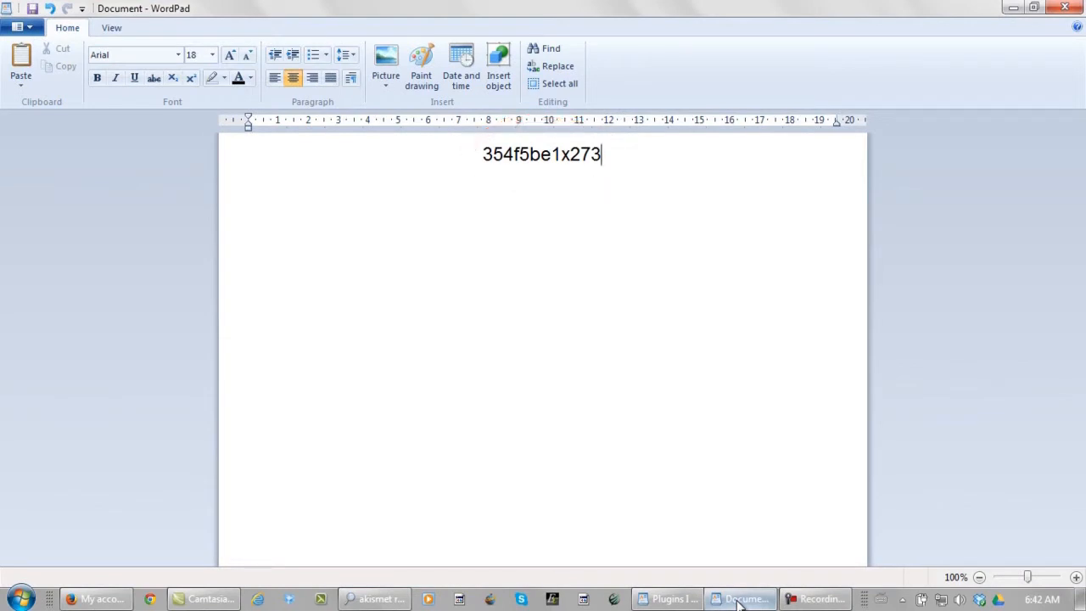
left_click(739, 600)
mouse_move(51, 399)
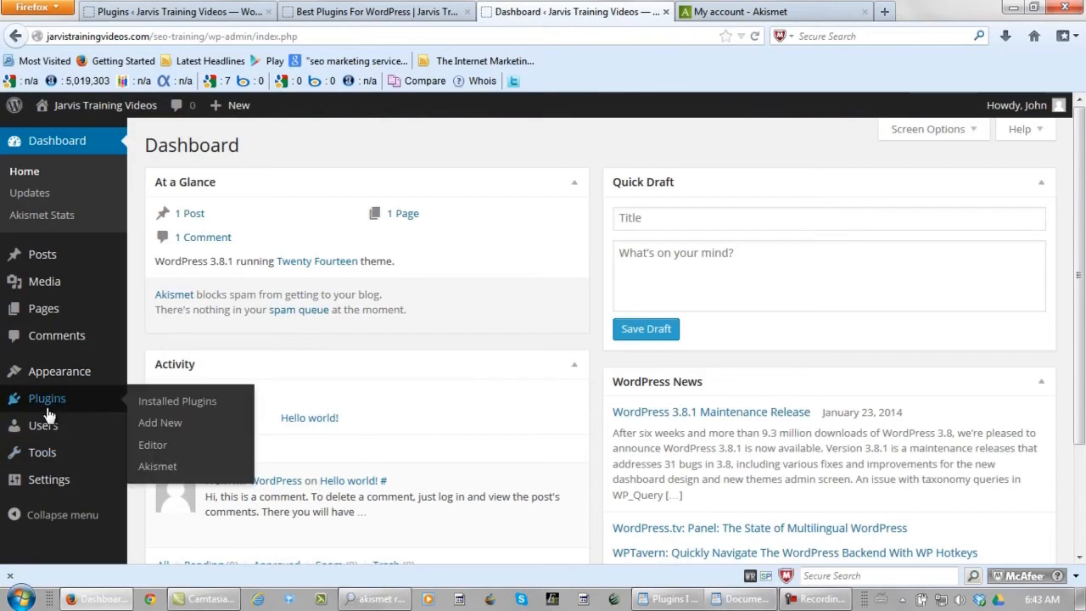
left_click(161, 403)
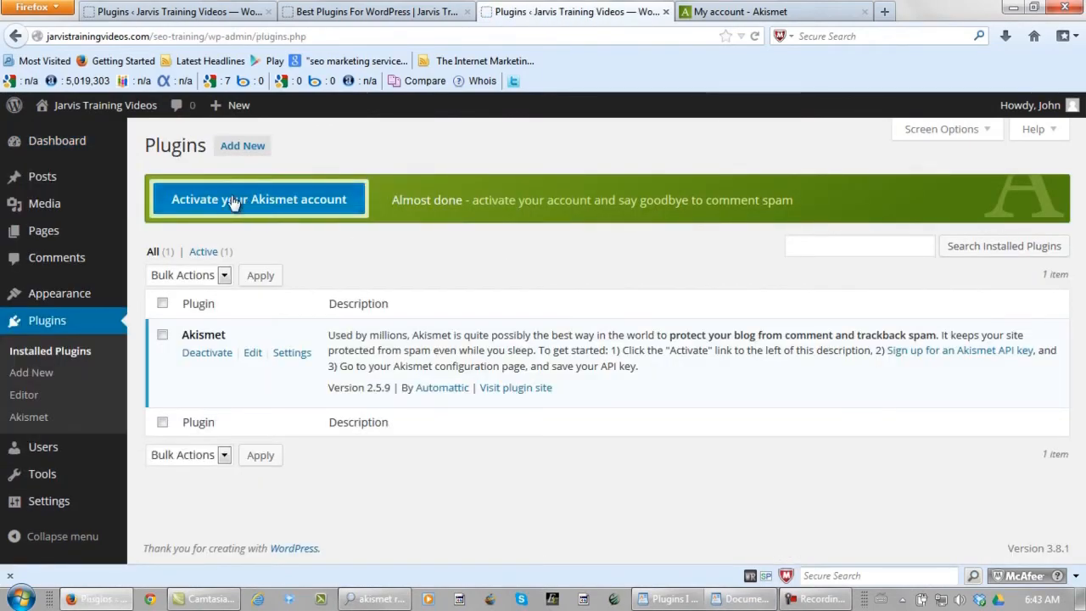
left_click(238, 199)
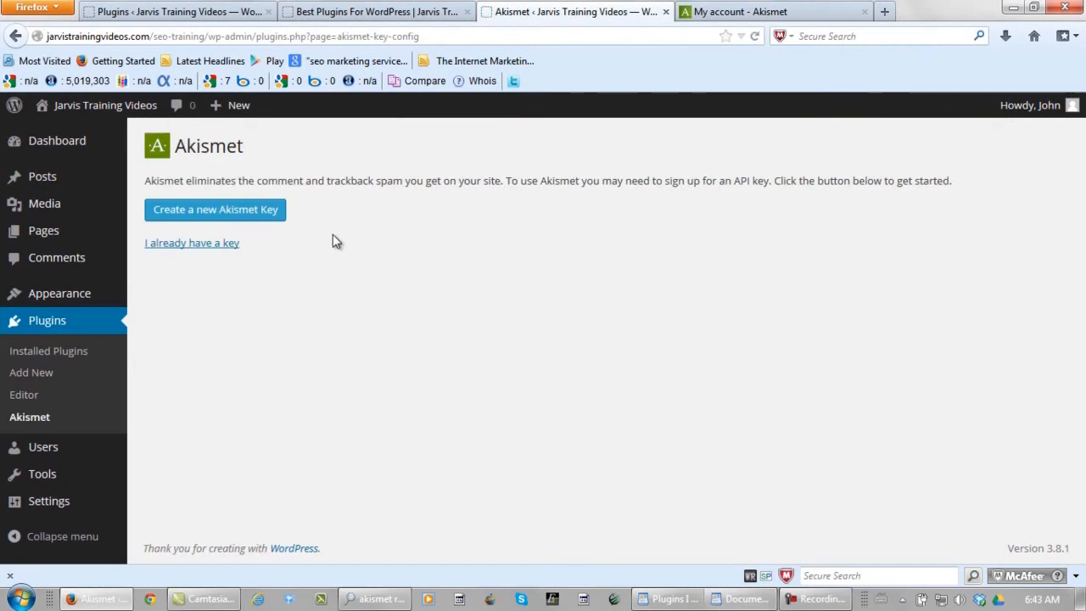
left_click(163, 243)
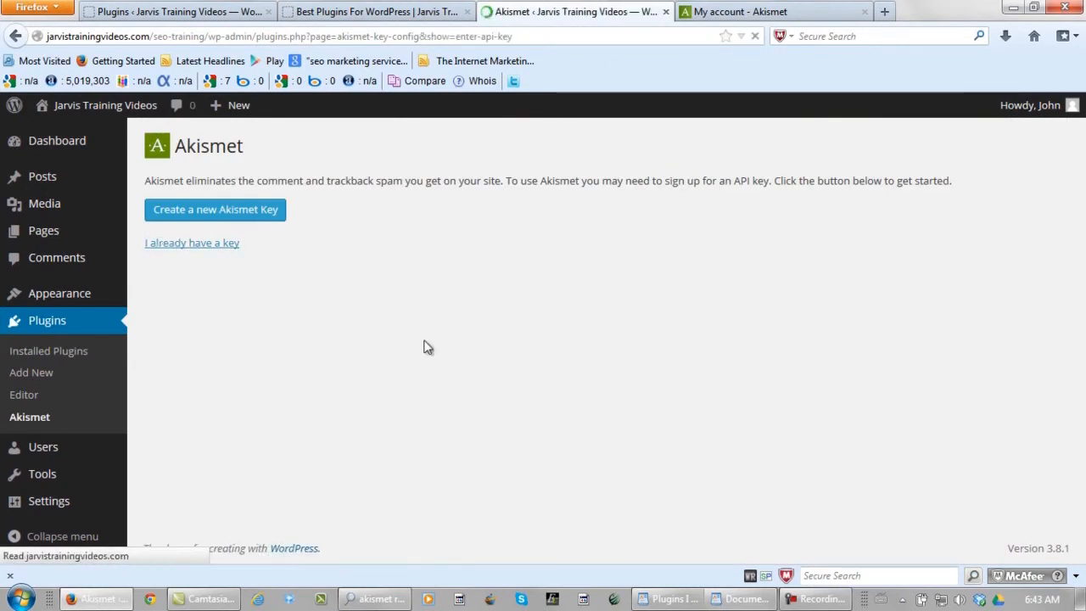
left_click(364, 198)
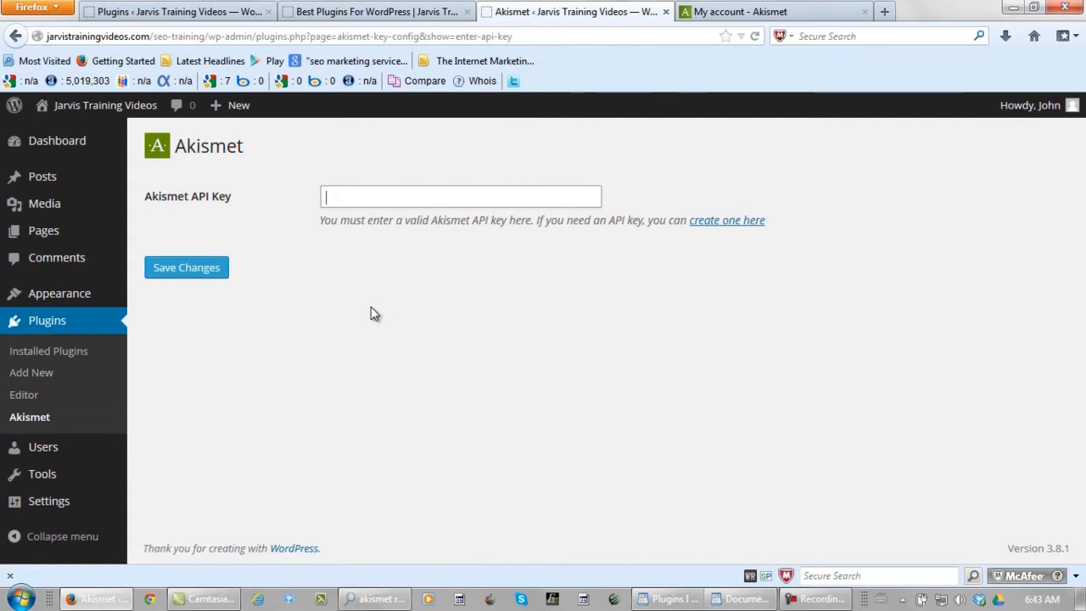
Step: Paste and save the Akismet API key, then enable auto-deleting old spam and approved-comment counts
key("ctrl+v")
left_click(204, 272)
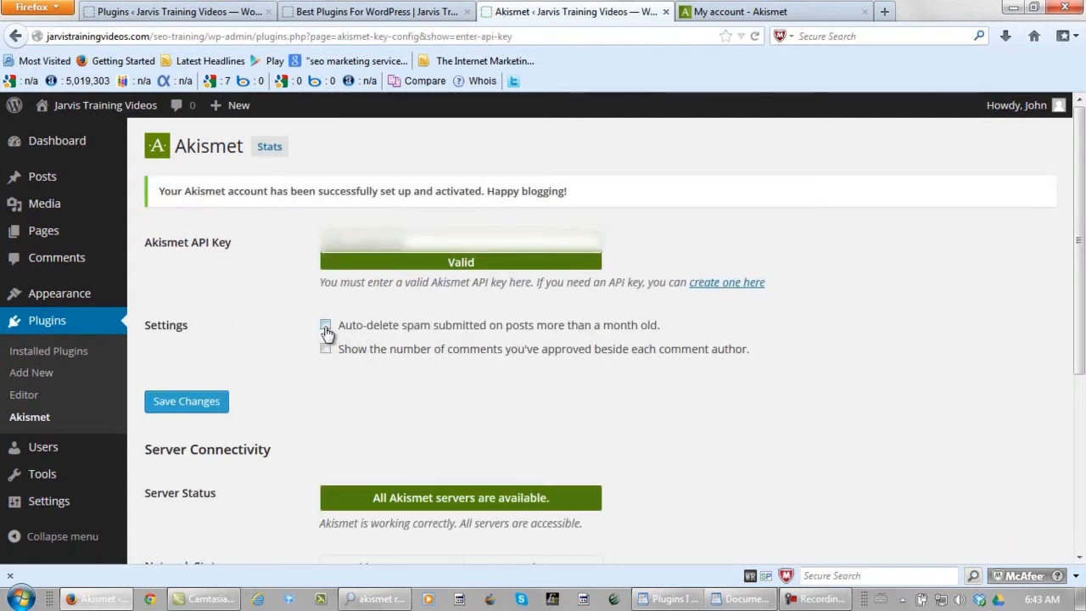
left_click(326, 328)
left_click(327, 351)
left_click(206, 410)
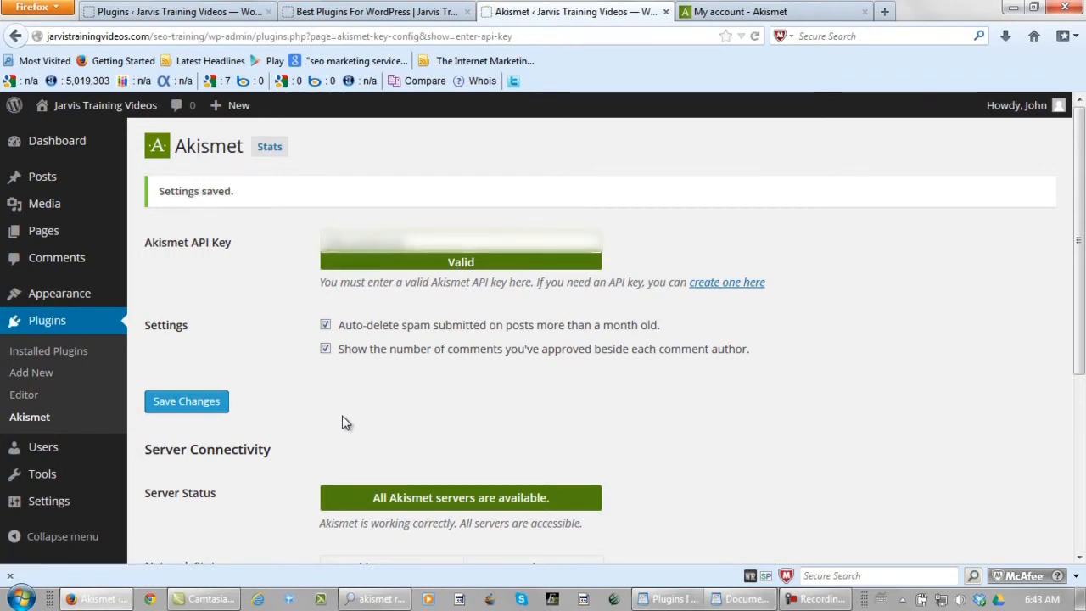
left_click(90, 355)
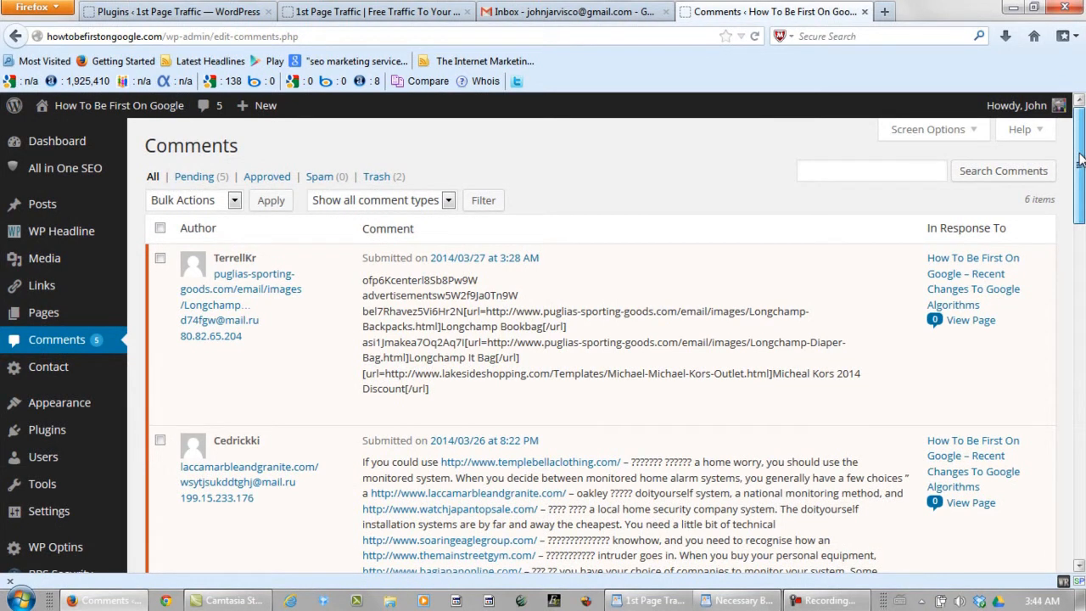
Step: Switch from the Comments page to the WordPad plugin checklist
mouse_move(1080, 159)
left_mouse_down()
mouse_move(1080, 508)
mouse_move(1082, 146)
left_mouse_up()
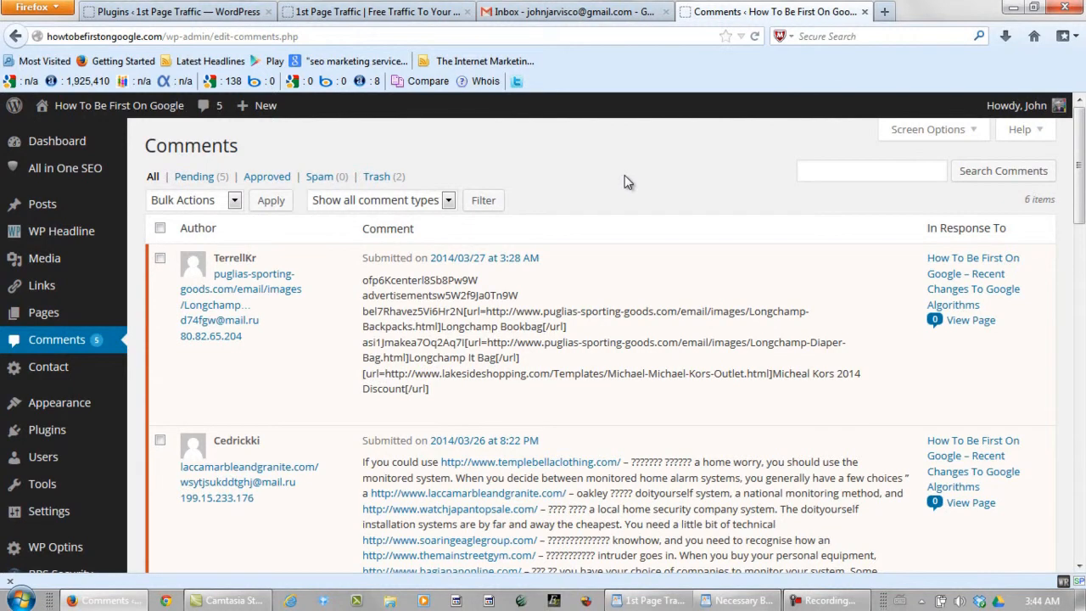
key("alt+Tab")
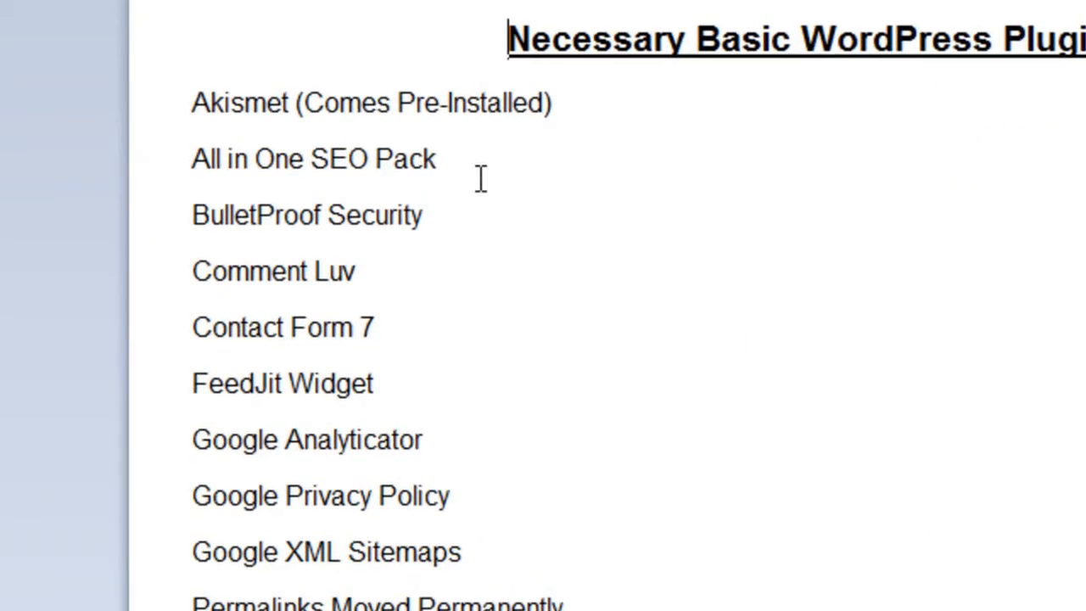
Step: Copy 'All in One SEO Pack' from the WordPad checklist and return to the Plugins page
left_click(374, 215)
left_click_drag(478, 170, 167, 164)
right_click(347, 178)
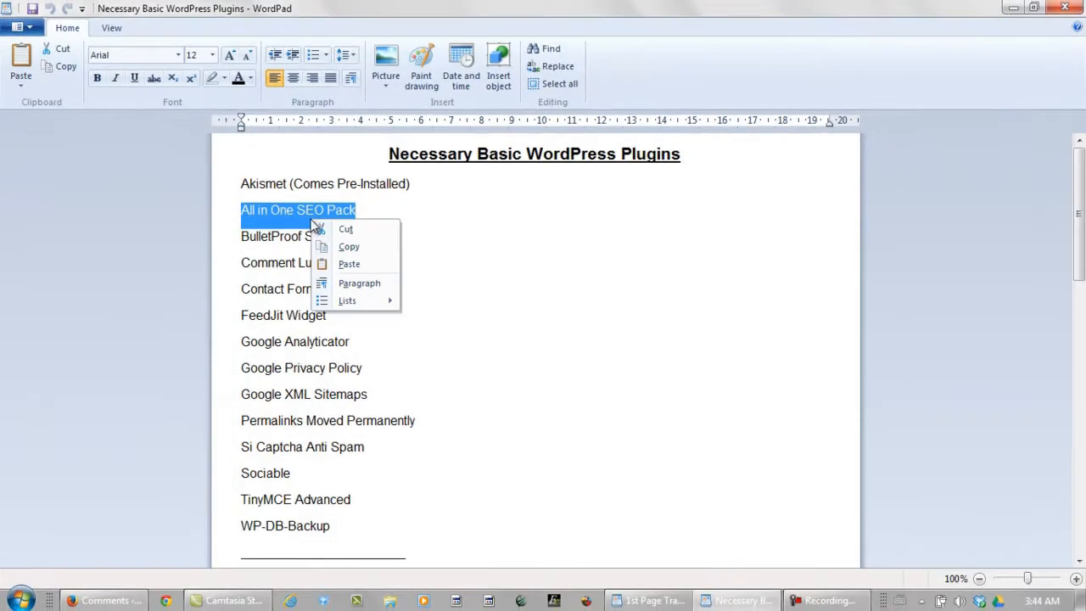
left_click(346, 246)
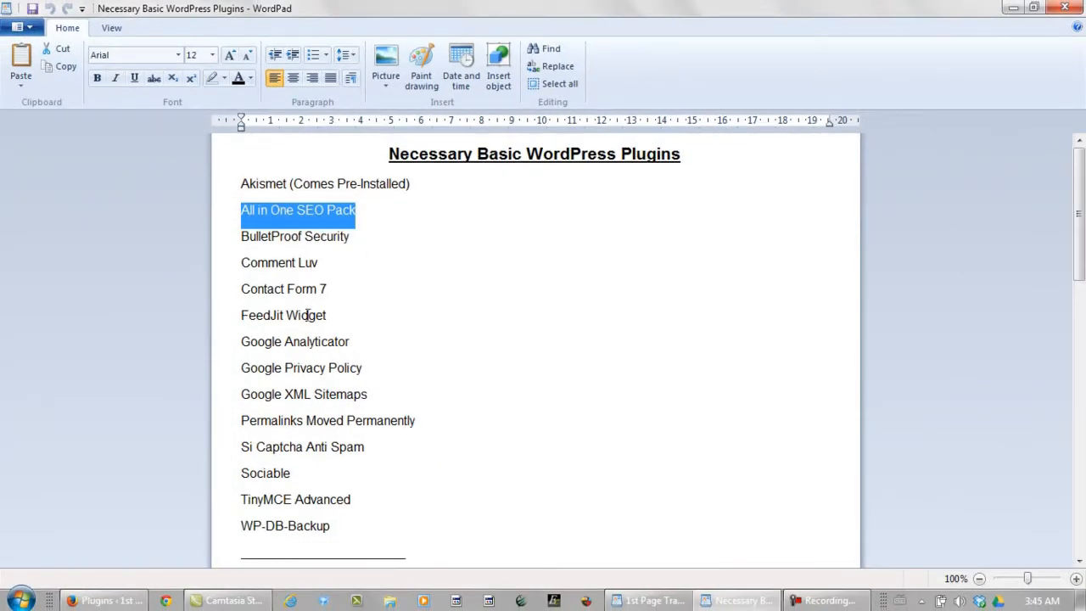
left_click(109, 600)
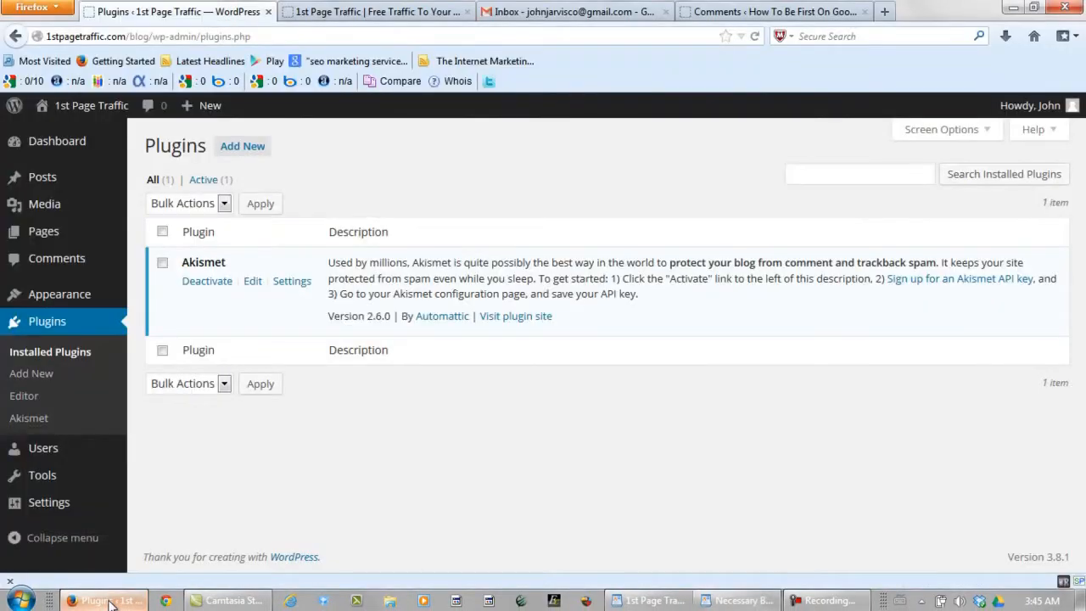
Step: Search for, install and activate All in One SEO Pack 2.1.4, dismissing its welcome message
left_click(239, 150)
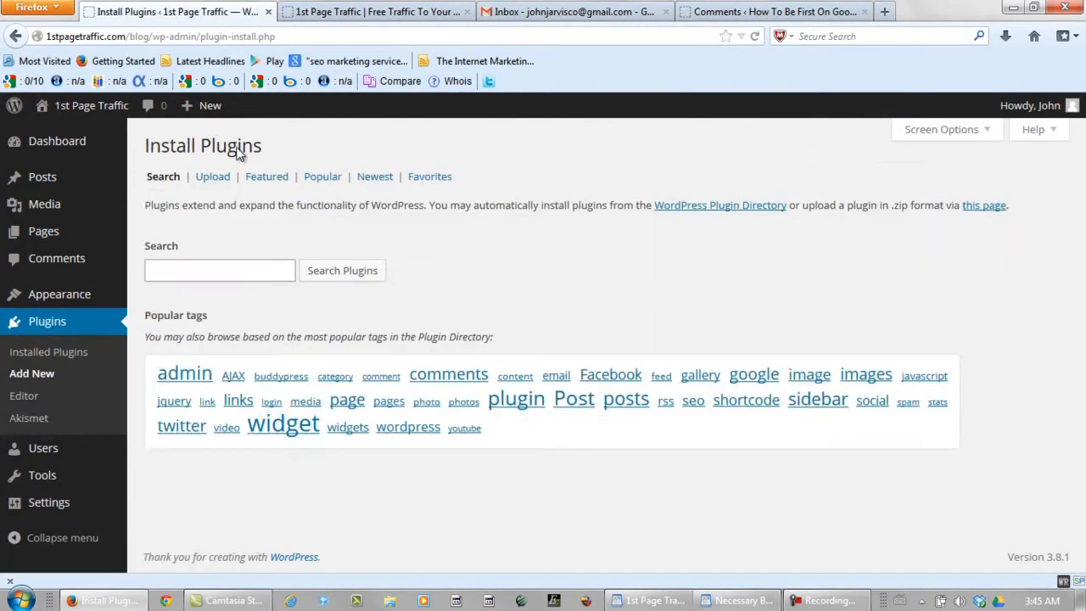
key("ctrl+v")
left_click(205, 292)
left_click(316, 277)
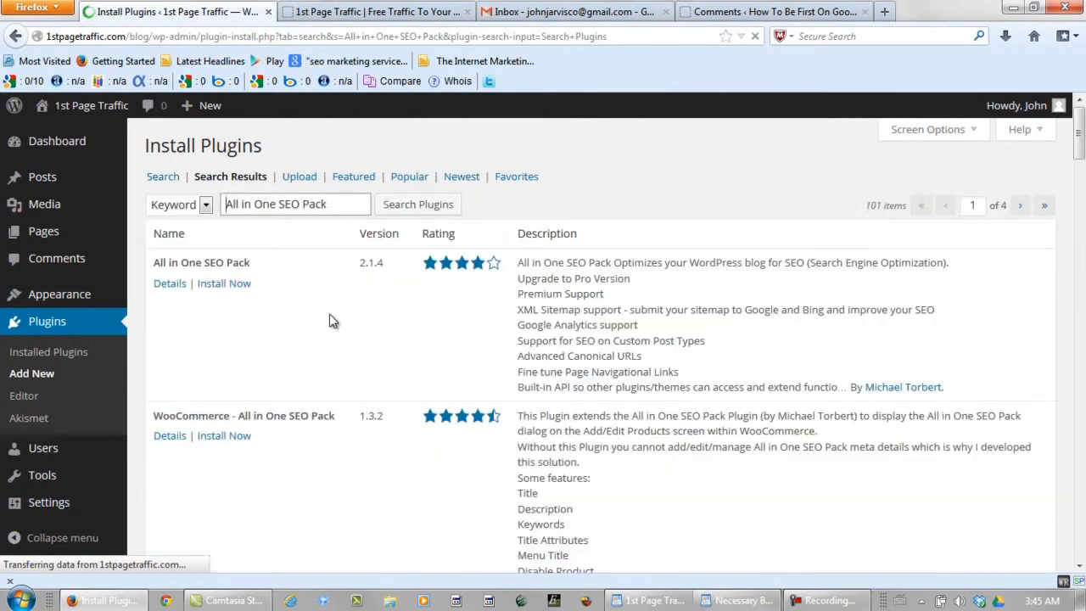
left_click(239, 289)
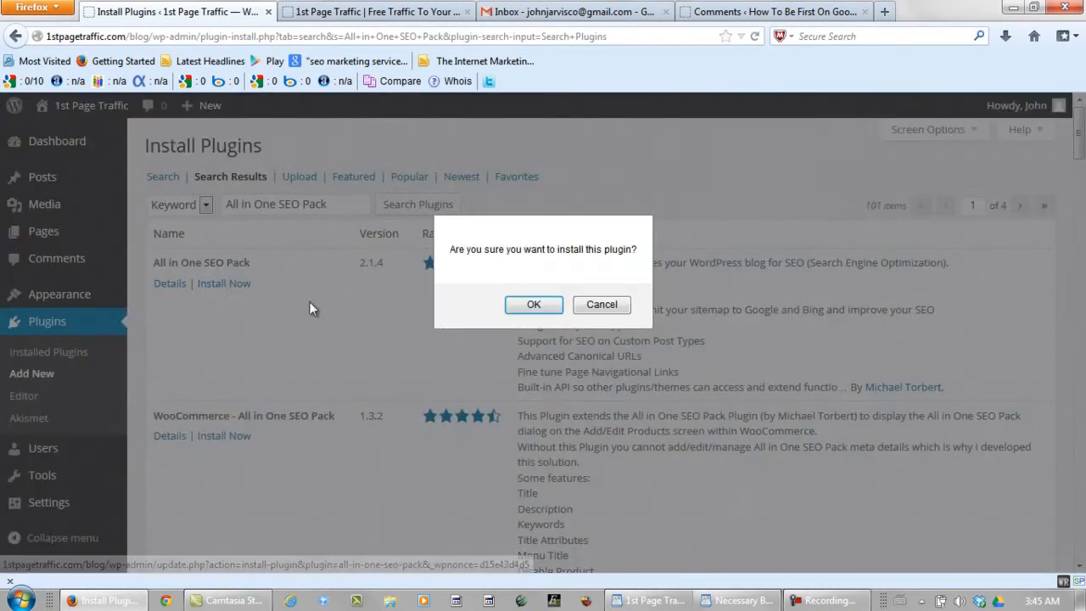
left_click(519, 307)
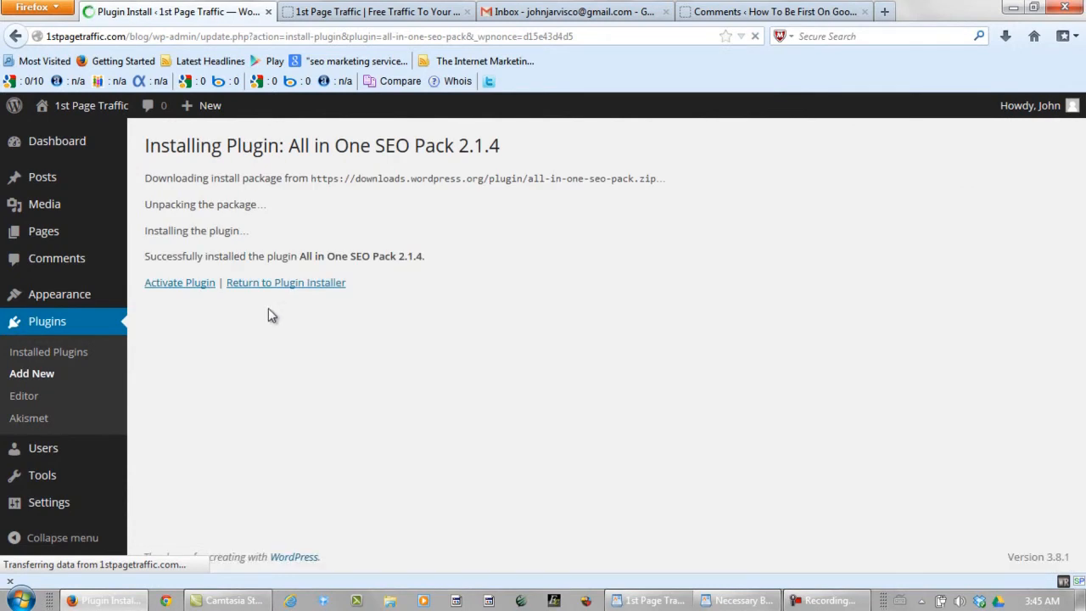
left_click(177, 283)
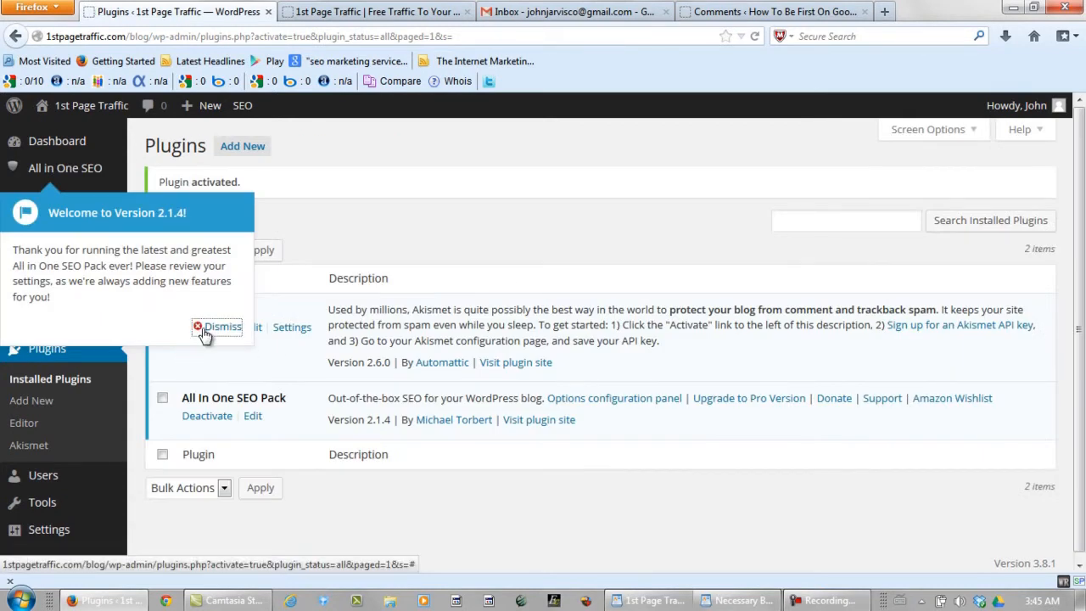
left_click(210, 327)
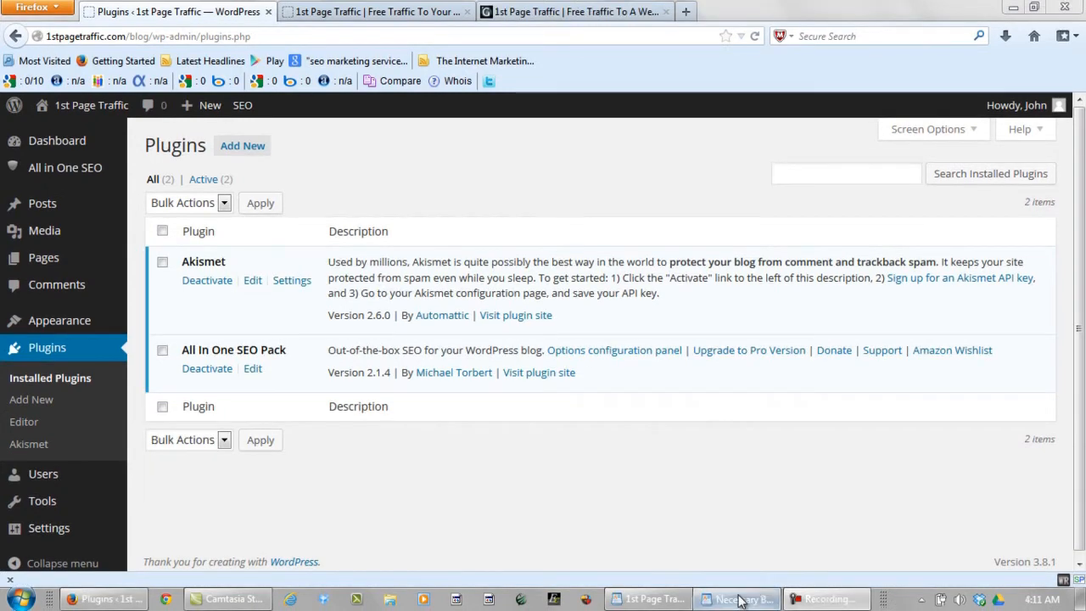
left_click(739, 600)
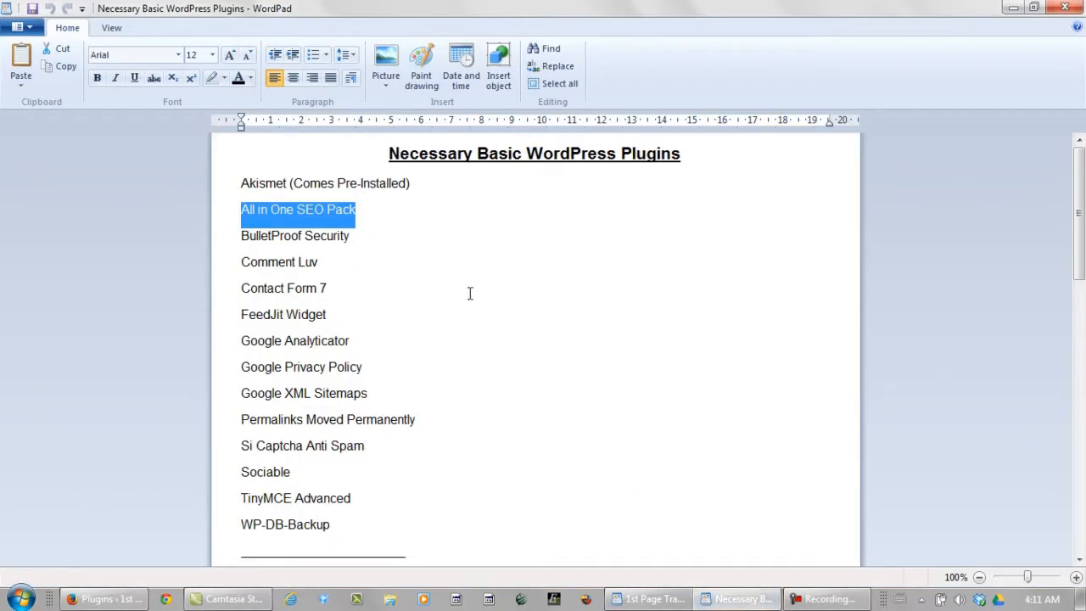
Step: Copy 'BulletProof Security' from WordPad and search for it on WordPress's Add New plugins page
left_click_drag(381, 237, 264, 237)
key("ctrl+c")
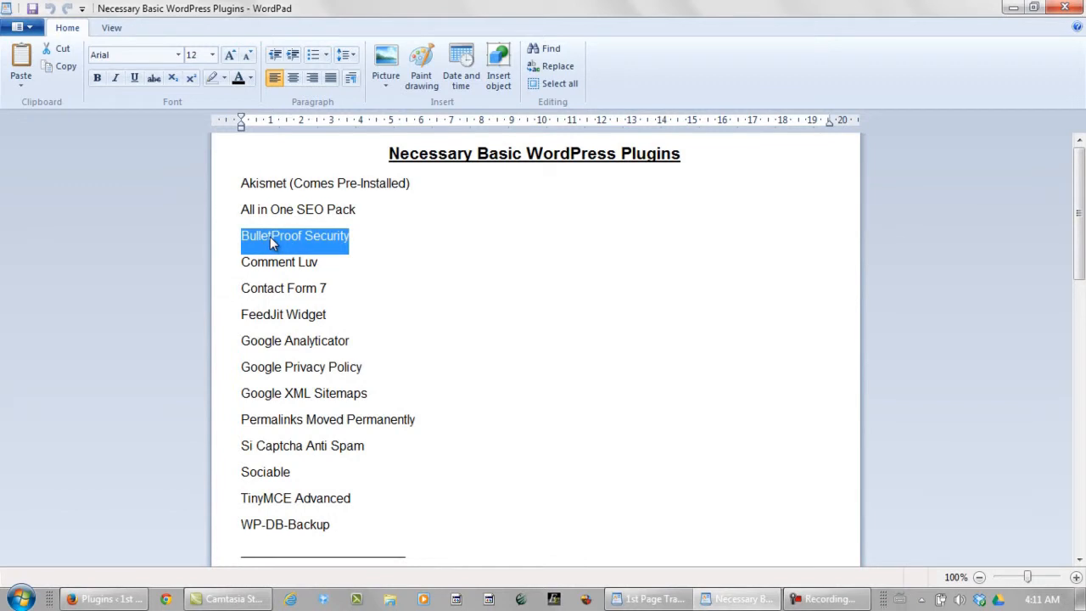
left_click(112, 600)
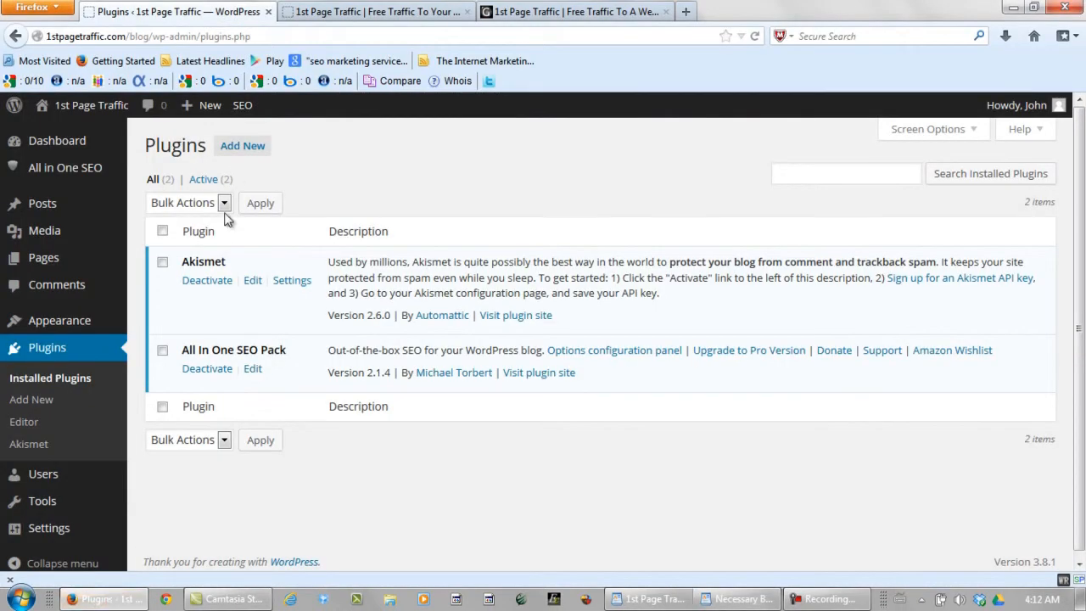
left_click(242, 156)
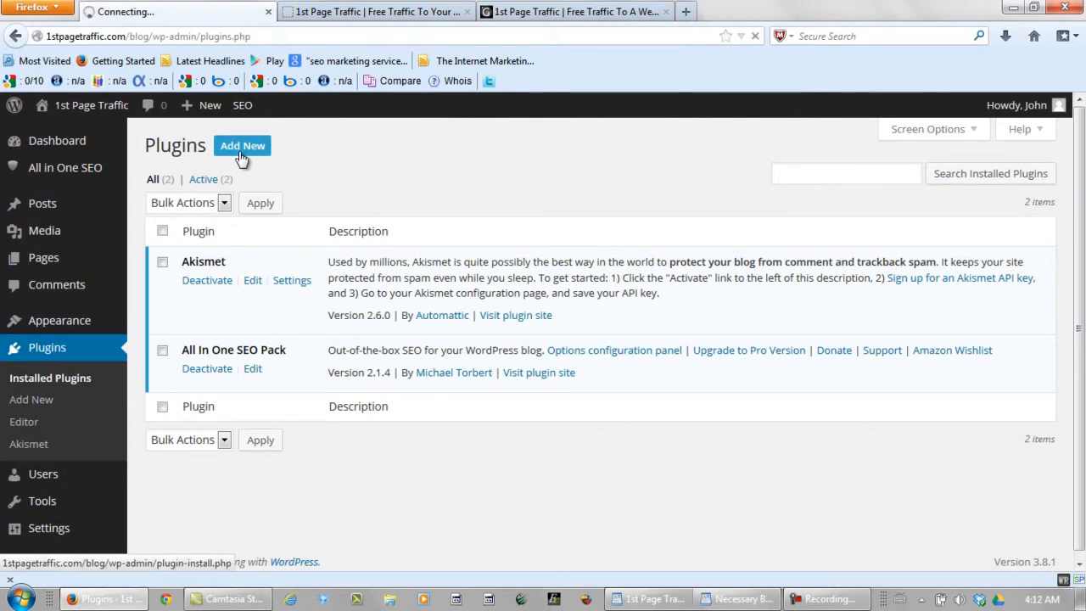
left_click(223, 270)
key("ctrl+v")
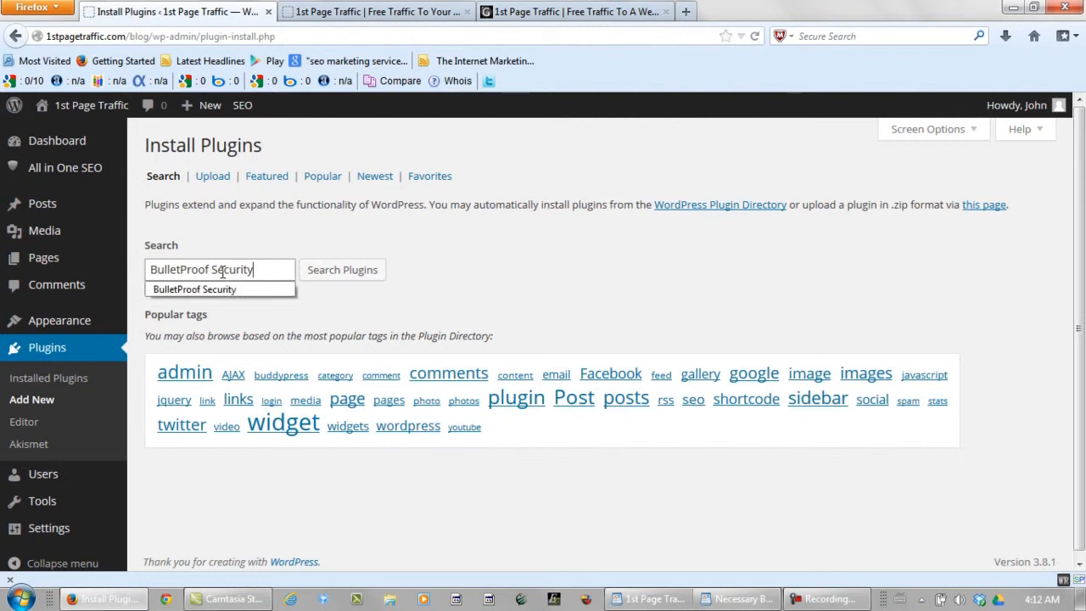
left_click(224, 291)
left_click(321, 277)
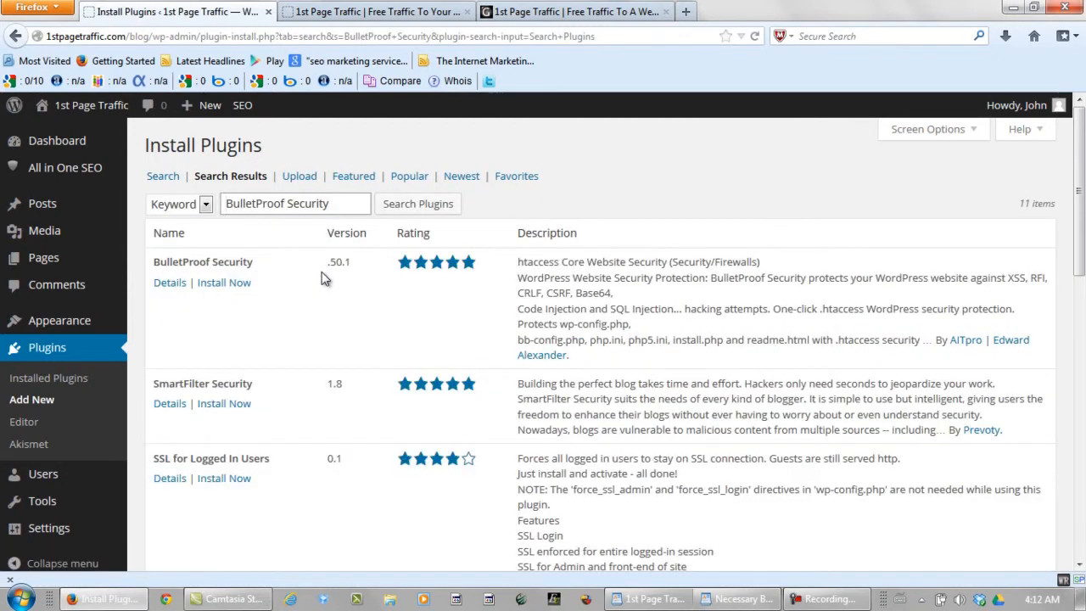
Step: Install BulletProof Security and activate it
left_click(222, 283)
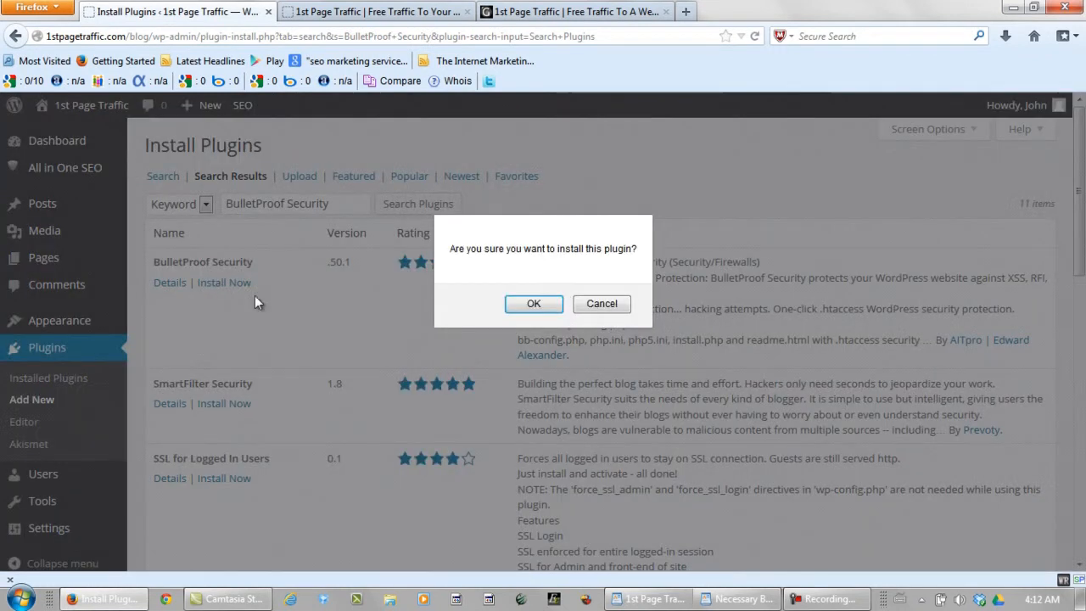
left_click(532, 306)
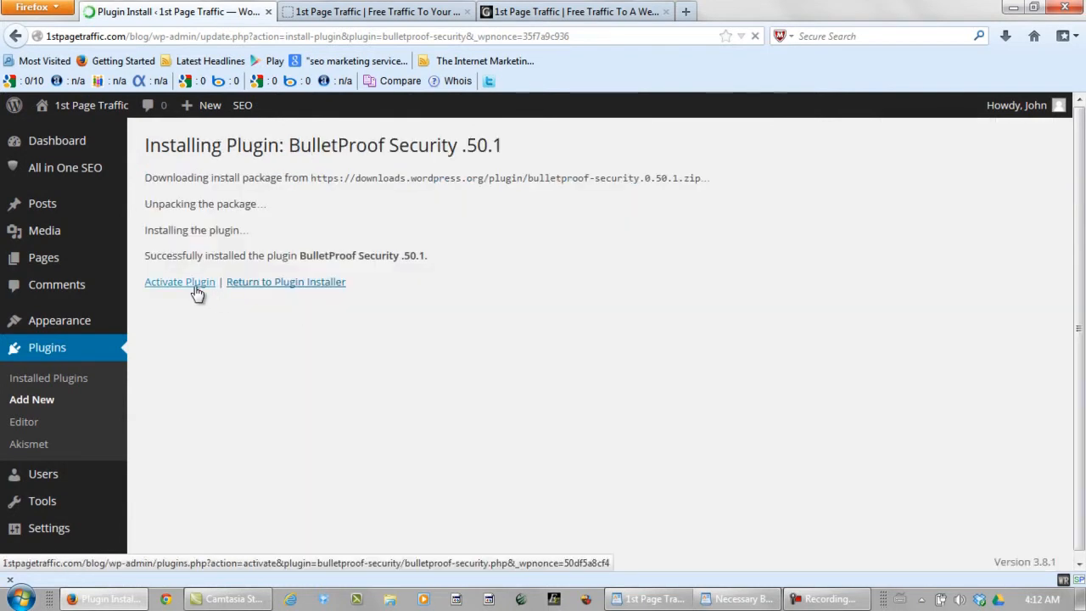
left_click(196, 289)
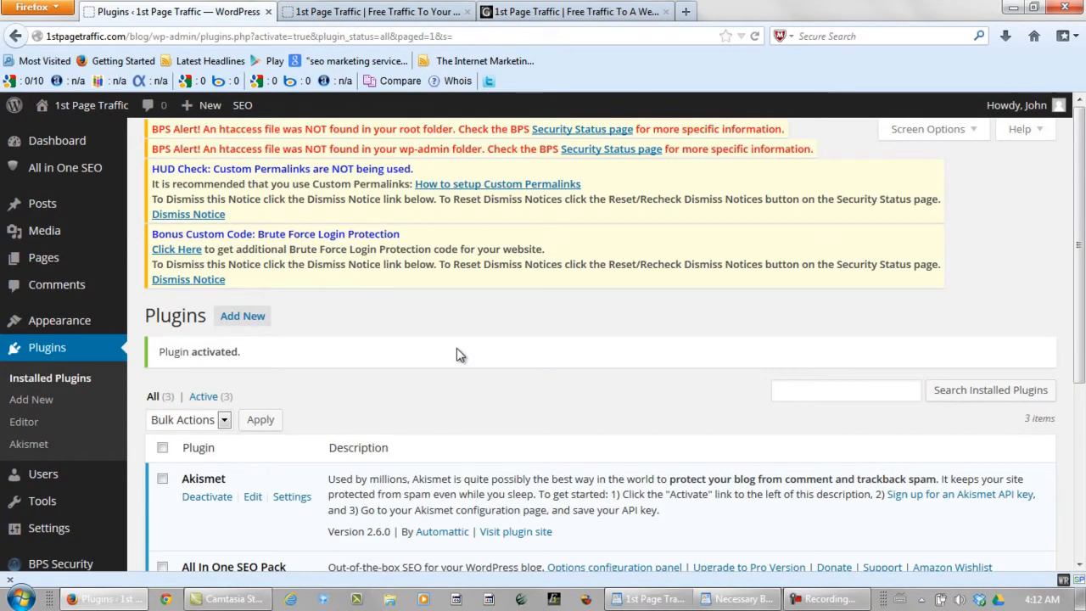
Step: Dismiss the brute force login, speed boost and author enumeration notices
left_click(185, 282)
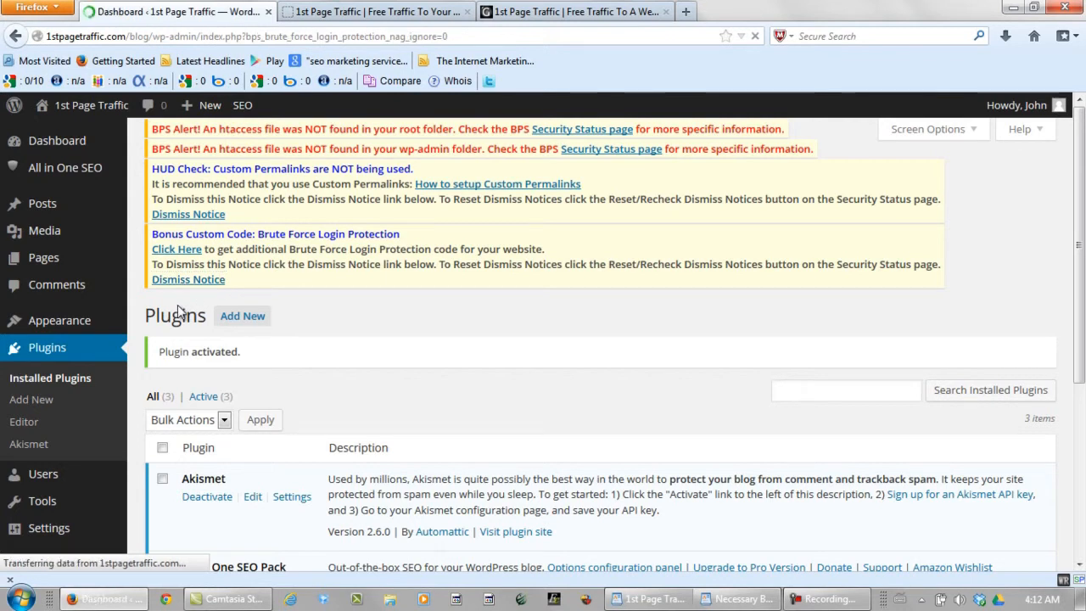
left_click(181, 283)
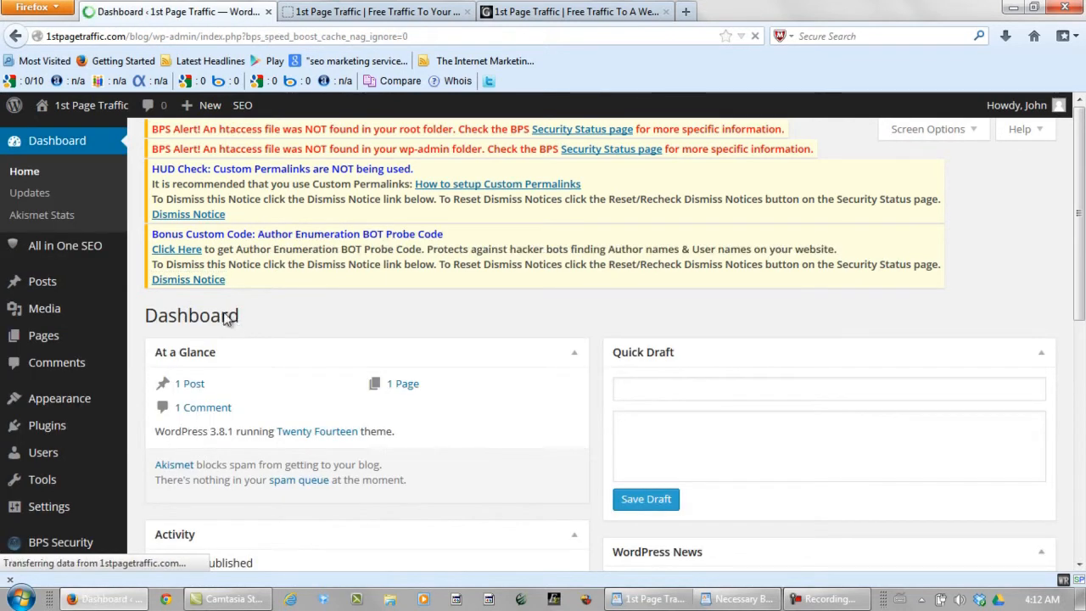
left_click(185, 281)
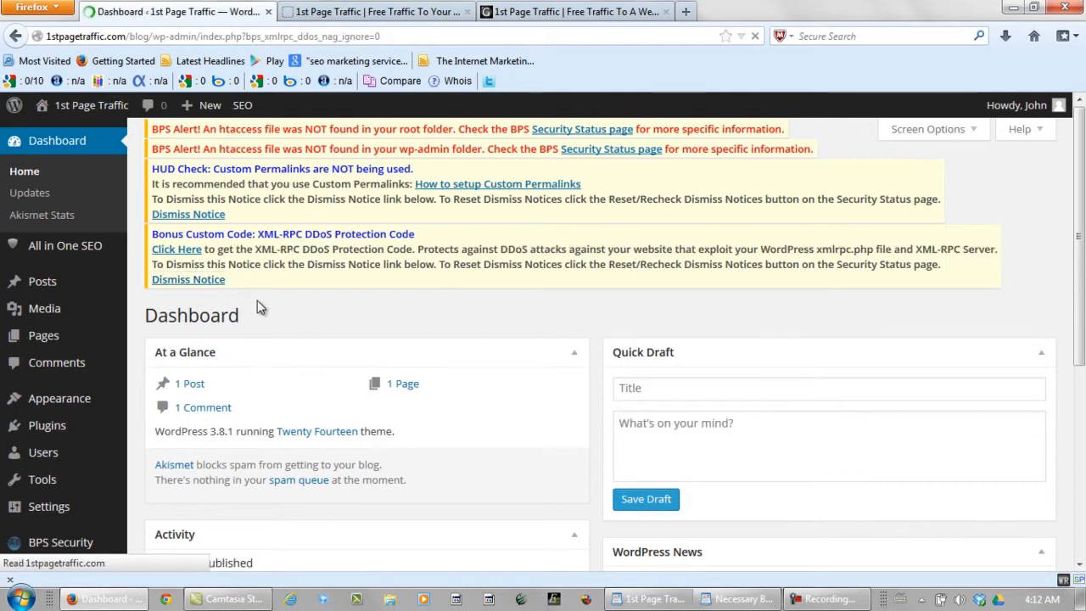
Step: Return to the Installed Plugins list and scroll down through it
scroll(204, 288, "down", 3)
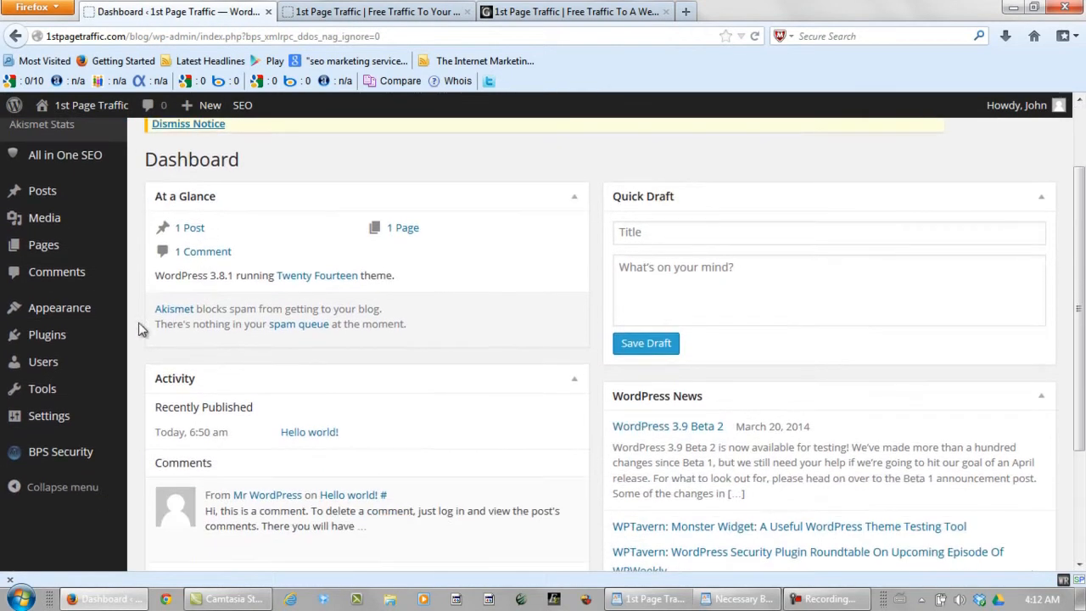
mouse_move(90, 336)
left_click(199, 342)
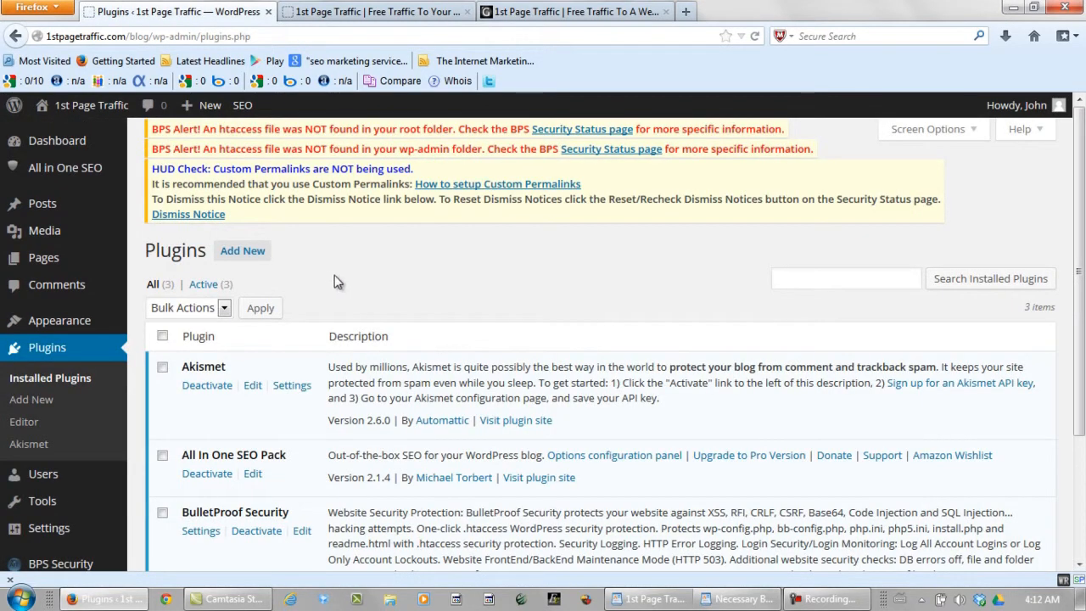
scroll(331, 281, "down", 2)
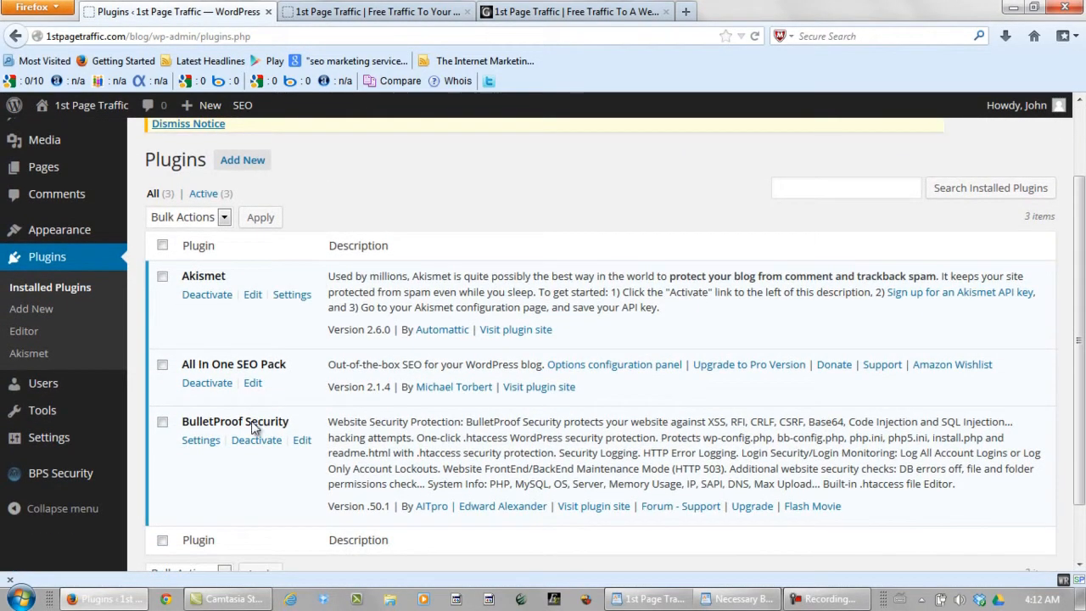
Step: Open BulletProof Security settings and scroll through the Security Modes setup steps
left_click(201, 439)
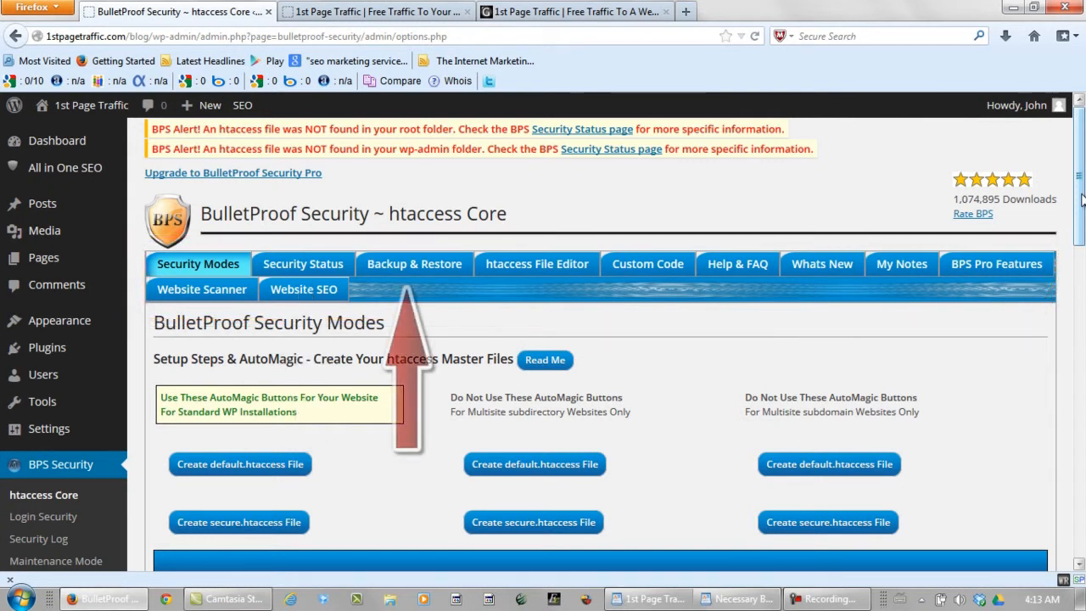
left_click_drag(1081, 200, 1074, 496)
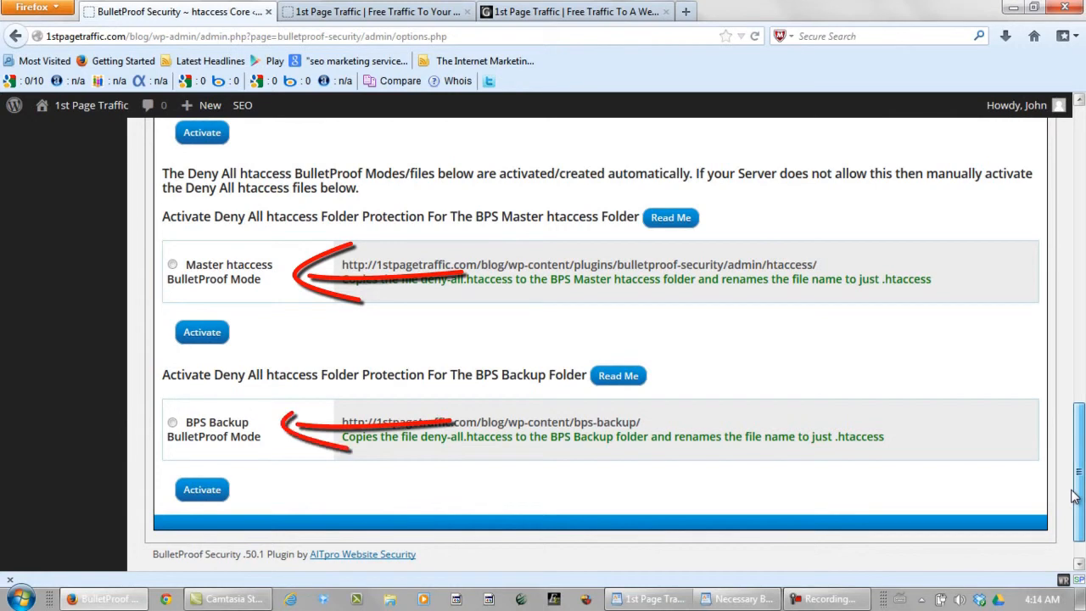
left_click_drag(1075, 496, 1084, 218)
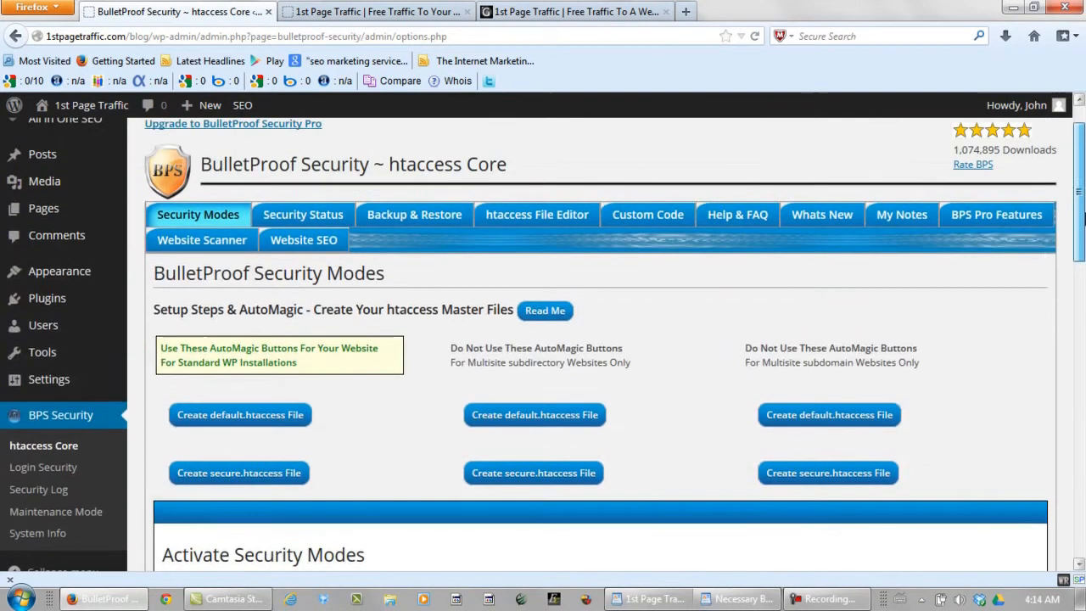
Step: Create the Default Mode htaccess master file and confirm it
left_click(223, 418)
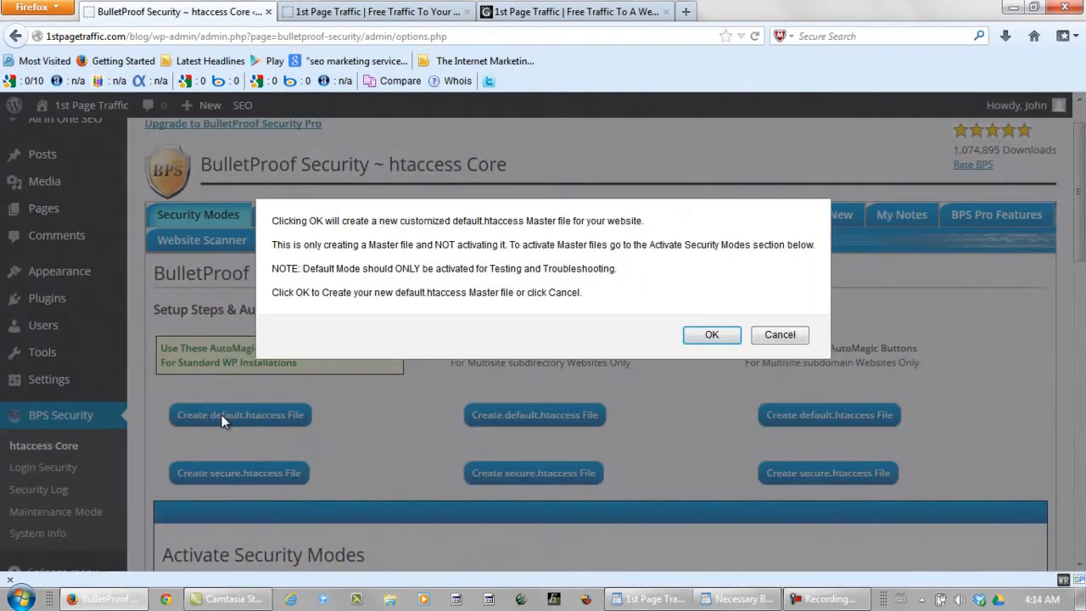
left_click(709, 337)
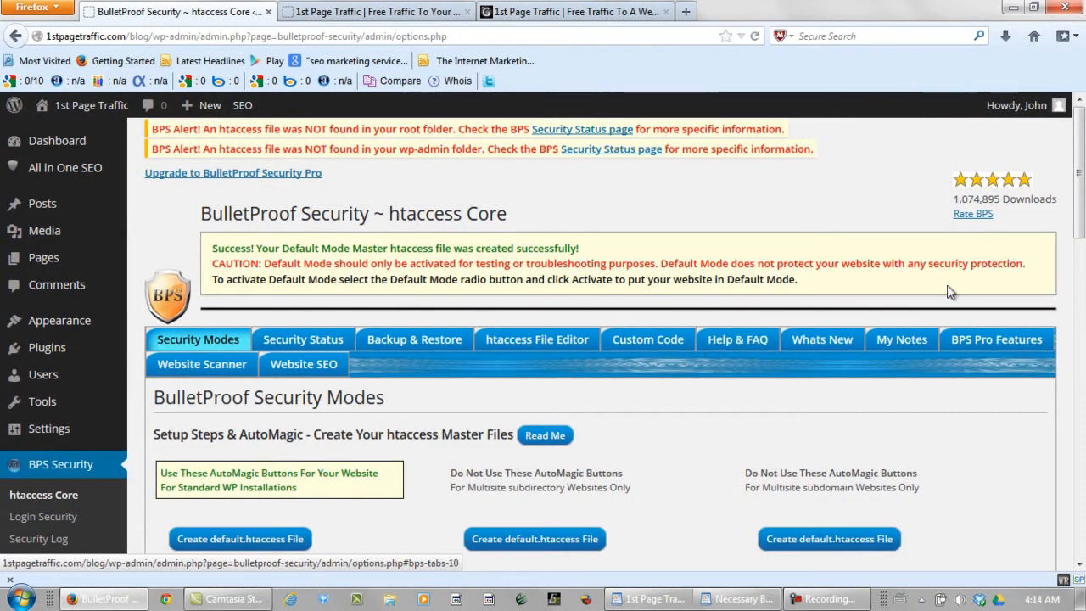
left_click_drag(1081, 210, 1080, 215)
left_click_drag(1079, 299, 1079, 301)
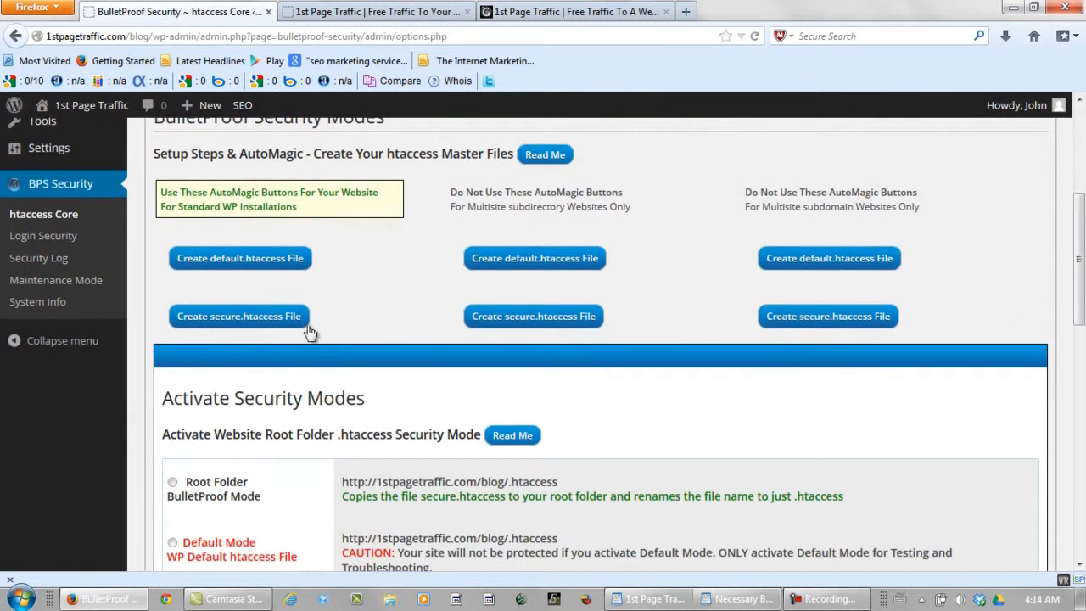
Step: Create the secure.htaccess root master file and confirm it
left_click(223, 324)
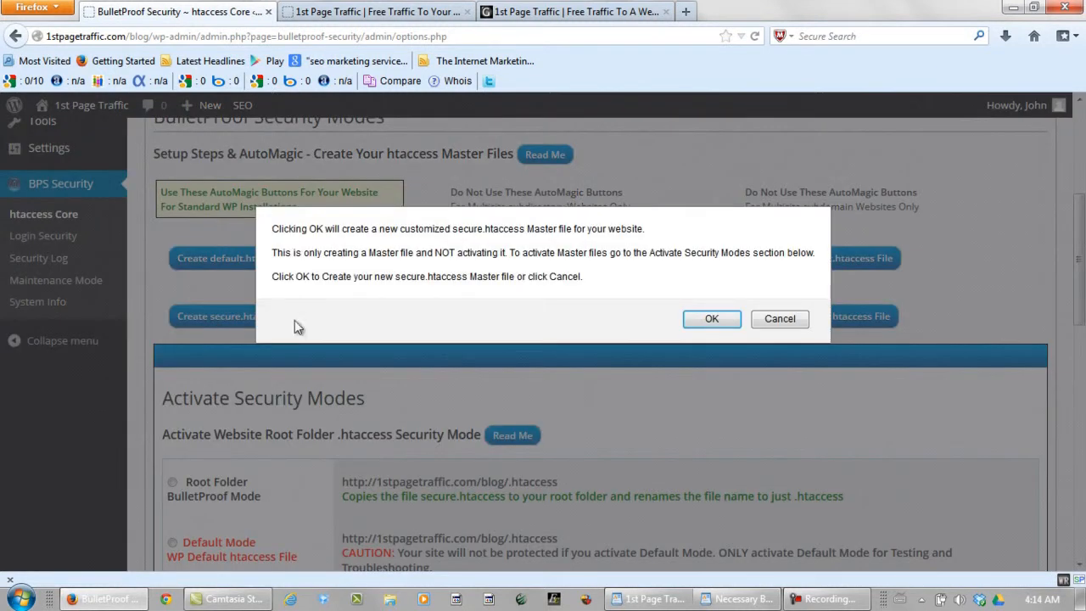
left_click(711, 319)
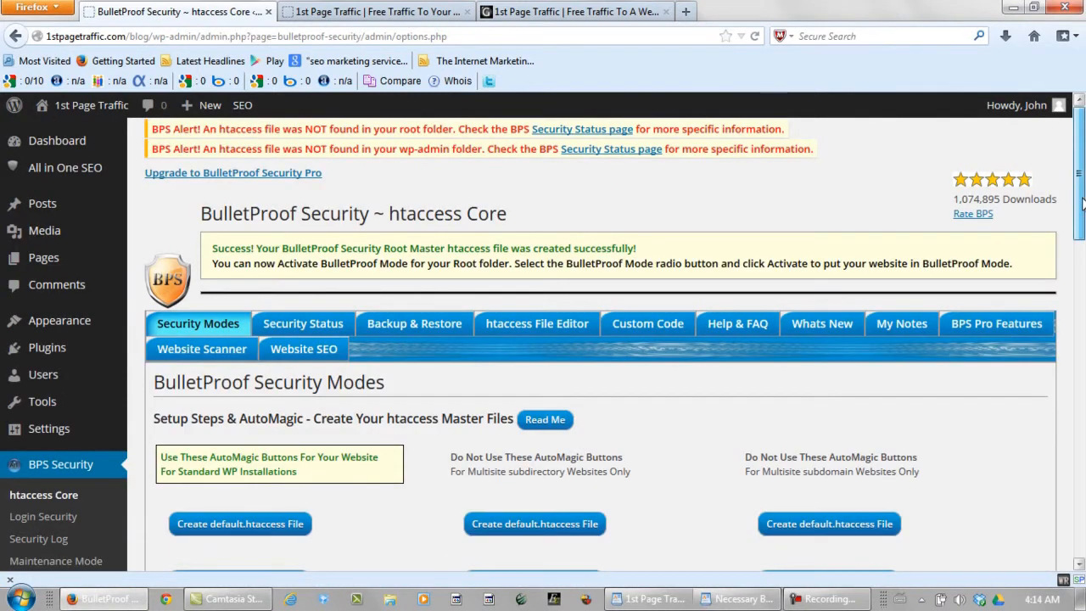
scroll(709, 323, "down", 5)
left_click_drag(1084, 291, 1084, 356)
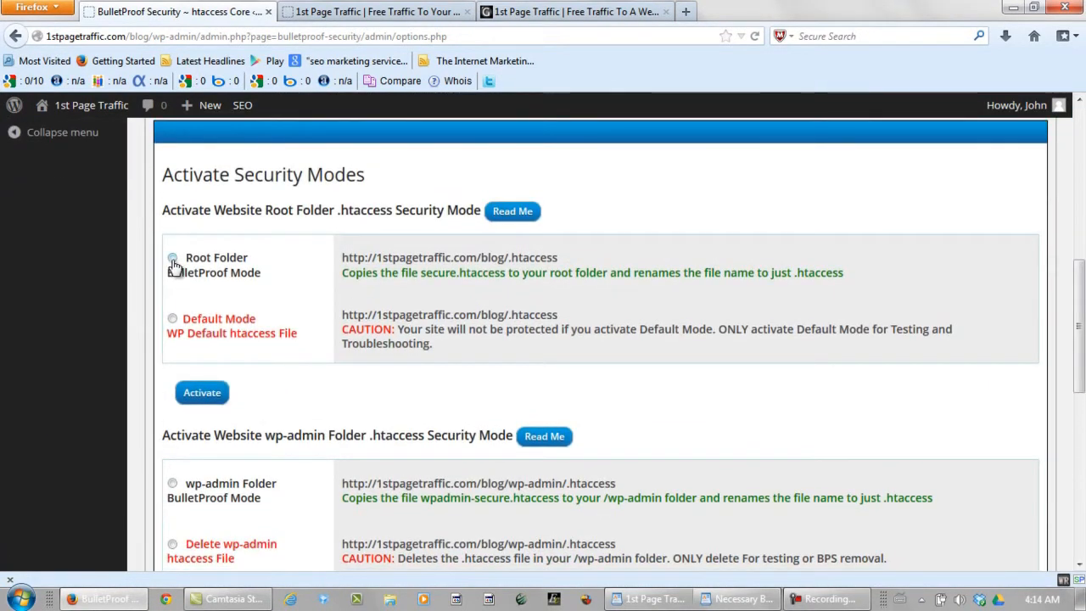
Step: Activate BulletProof Mode for the root folder and the wp-admin folder
left_click(200, 393)
left_click(705, 351)
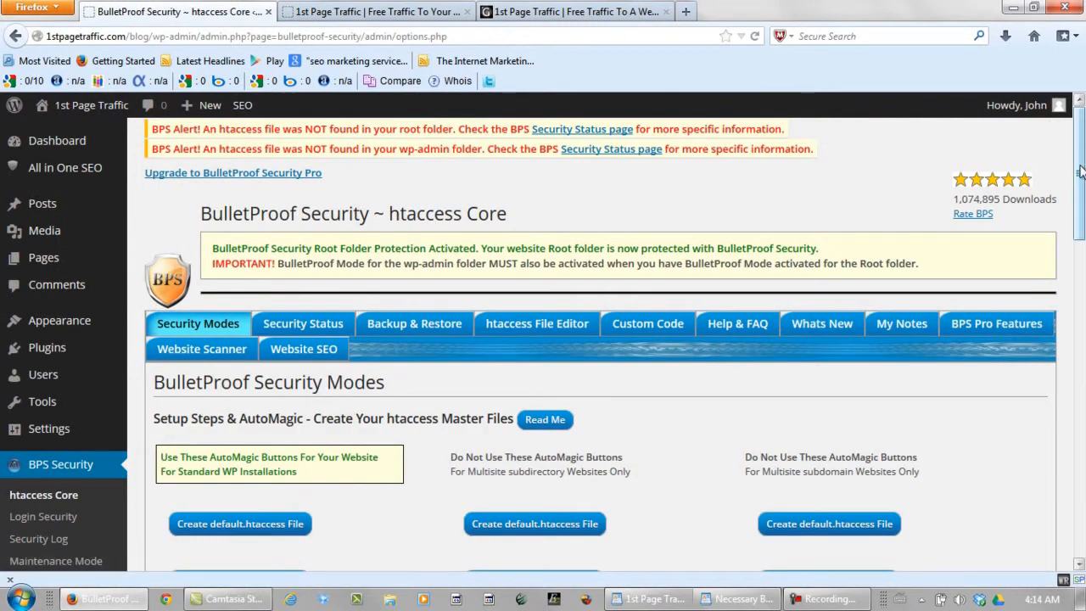
left_click_drag(1081, 172, 1081, 395)
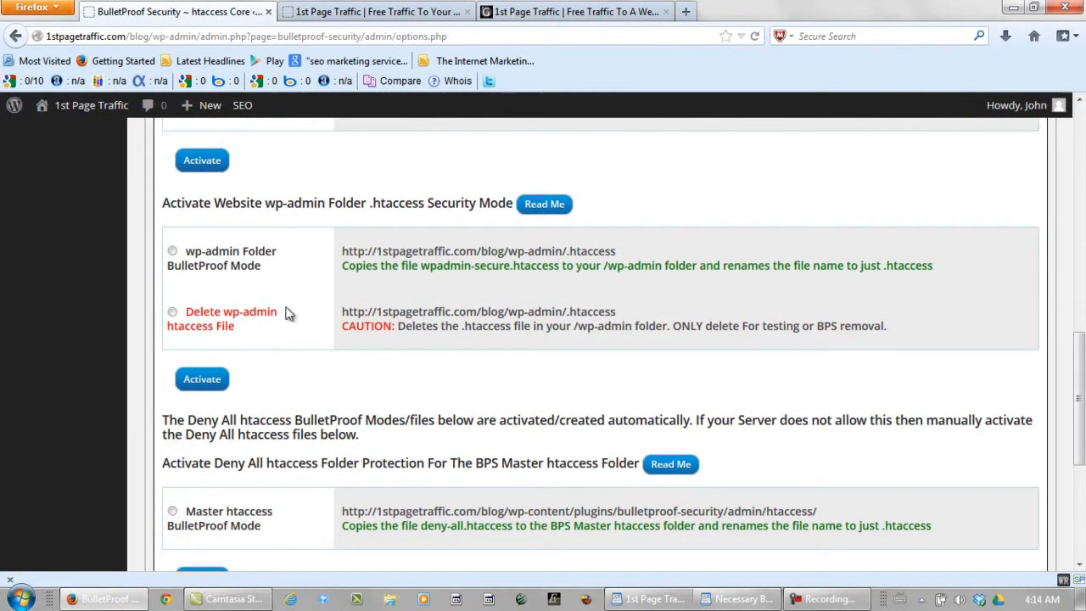
left_click(173, 253)
left_click(191, 380)
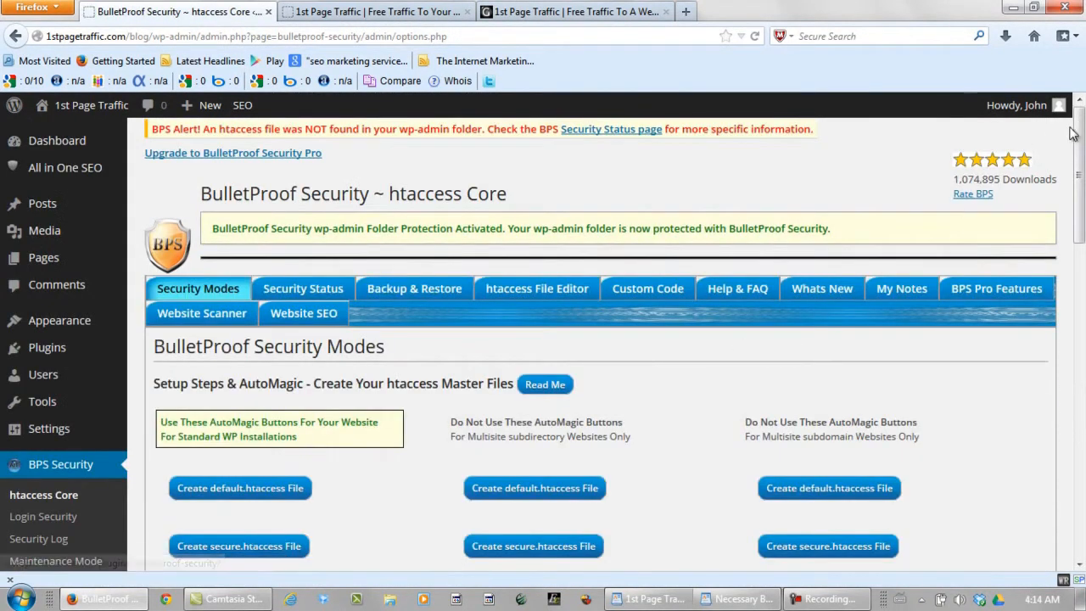
Step: Activate Deny All protection on the BPS master htaccess and bps-backup folders
left_click_drag(1081, 170, 1043, 437)
left_click(172, 255)
left_click(200, 325)
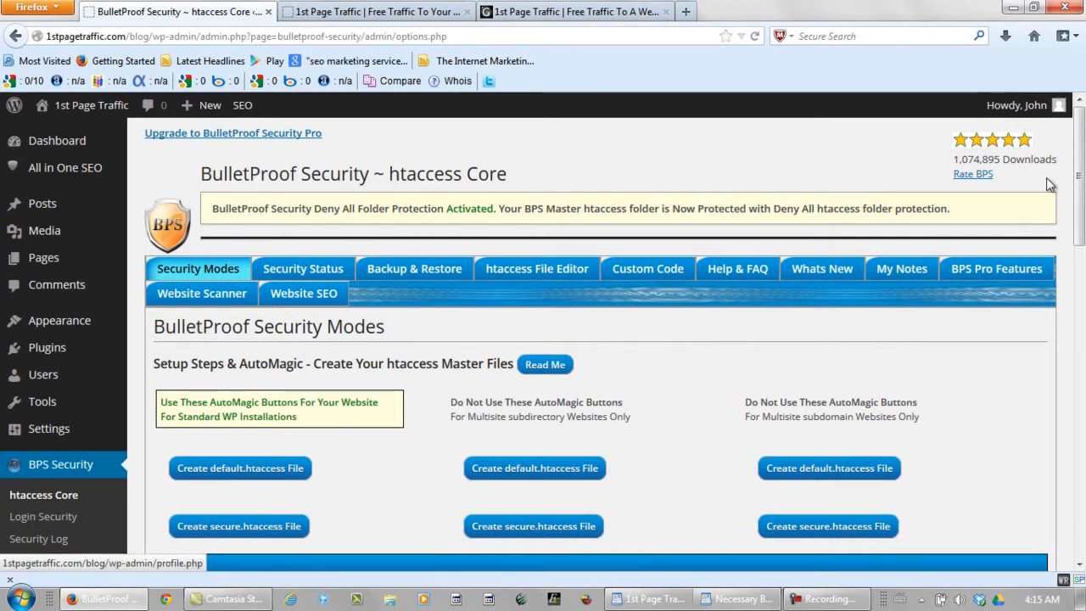
left_click_drag(1080, 169, 1082, 484)
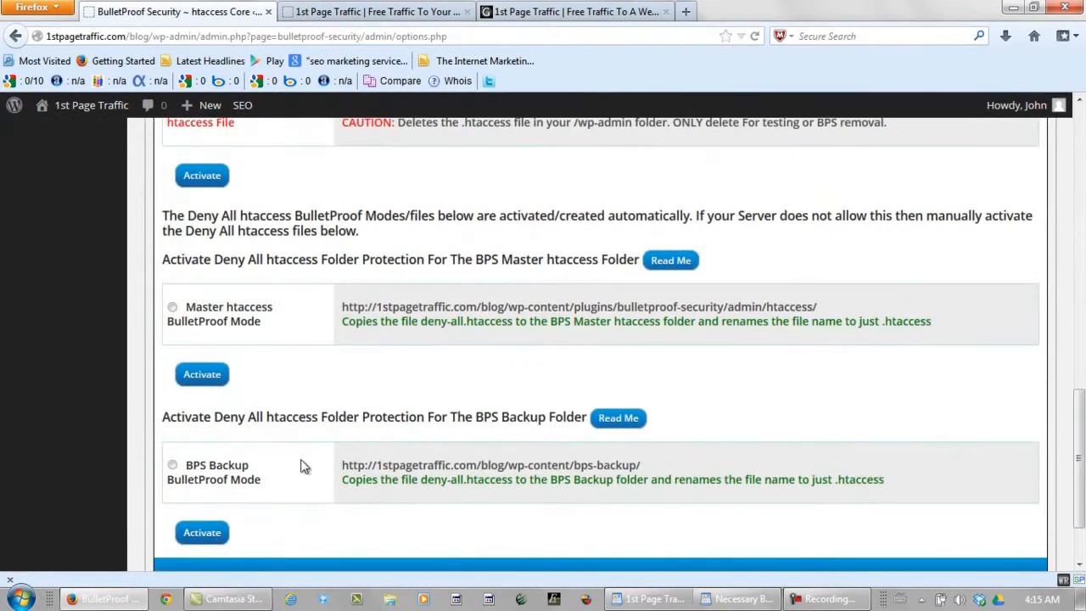
left_click(172, 467)
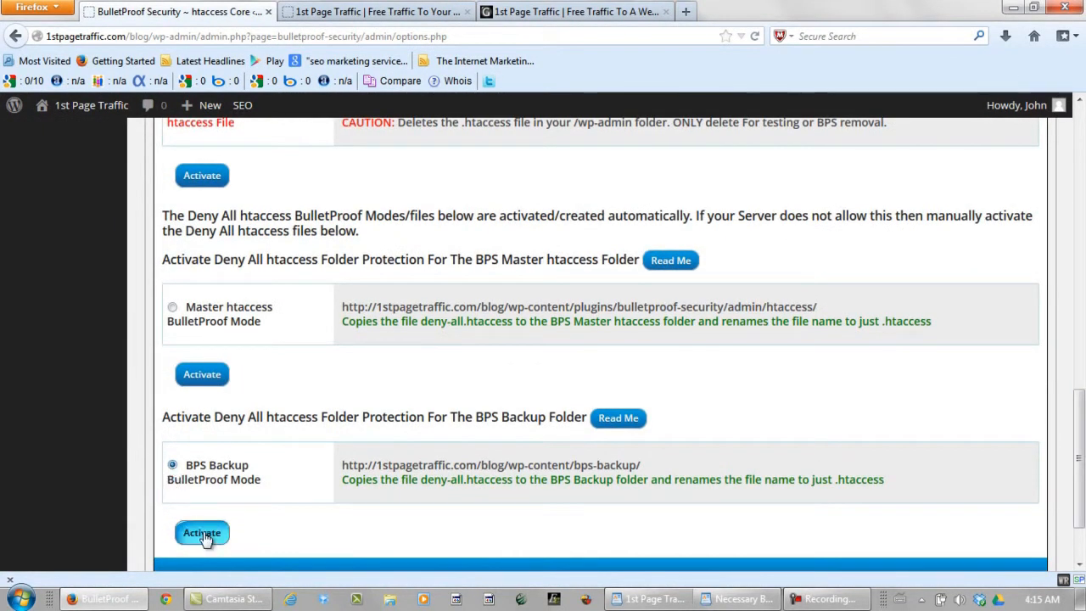
left_click(204, 534)
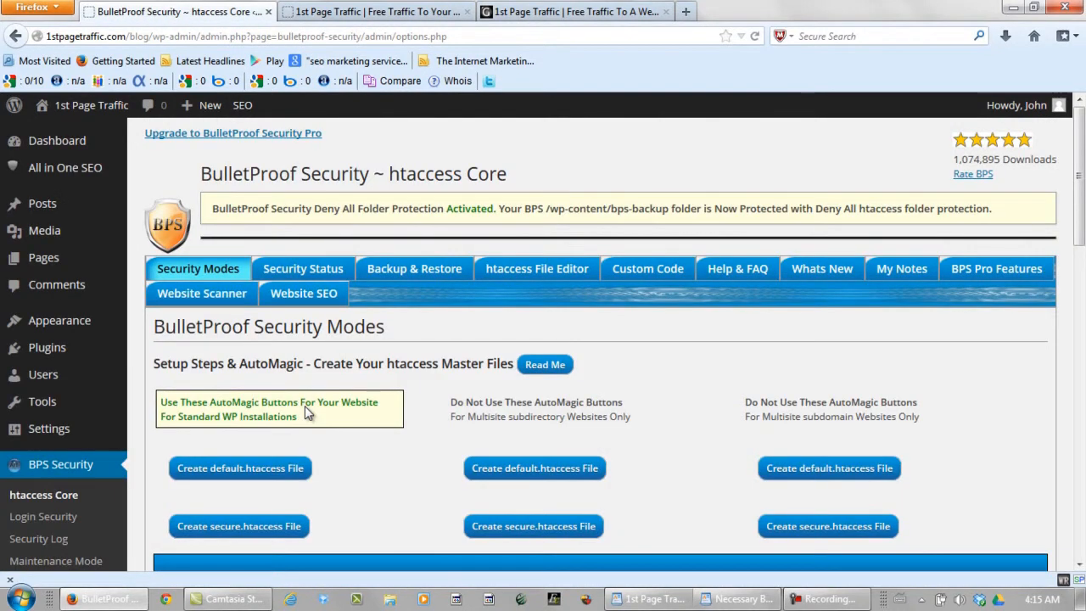
Step: Review the security status, then back up the current htaccess files
left_click(293, 270)
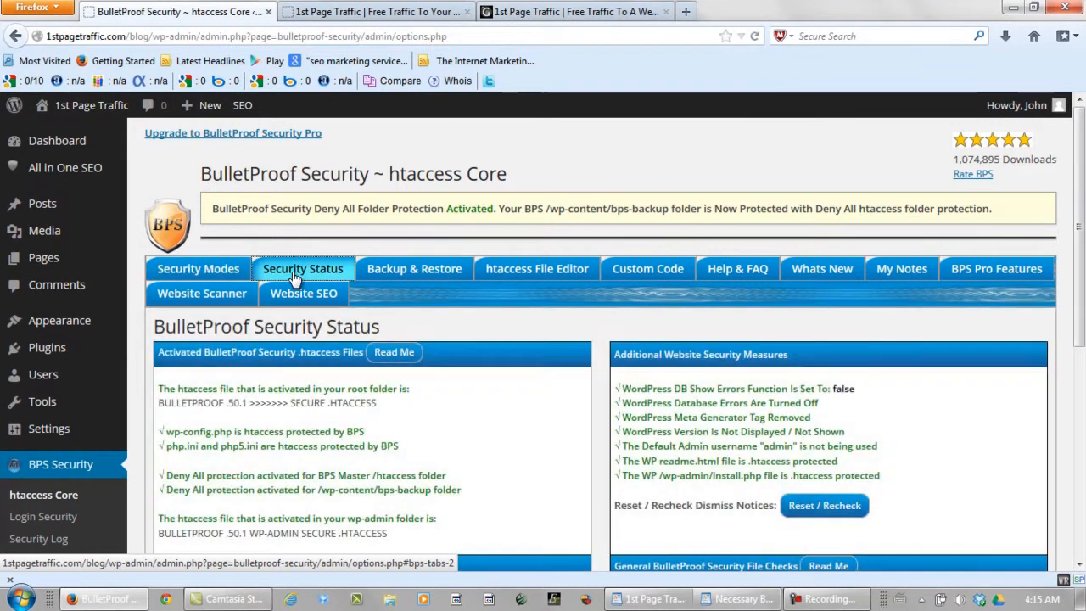
left_click_drag(1081, 245, 1083, 414)
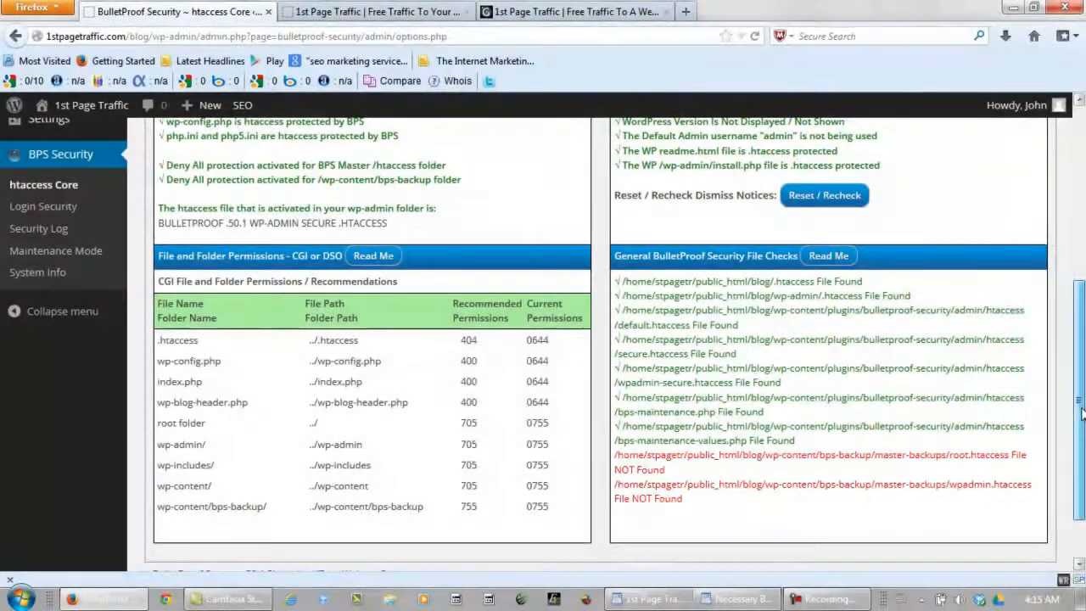
left_click_drag(1083, 414, 1082, 227)
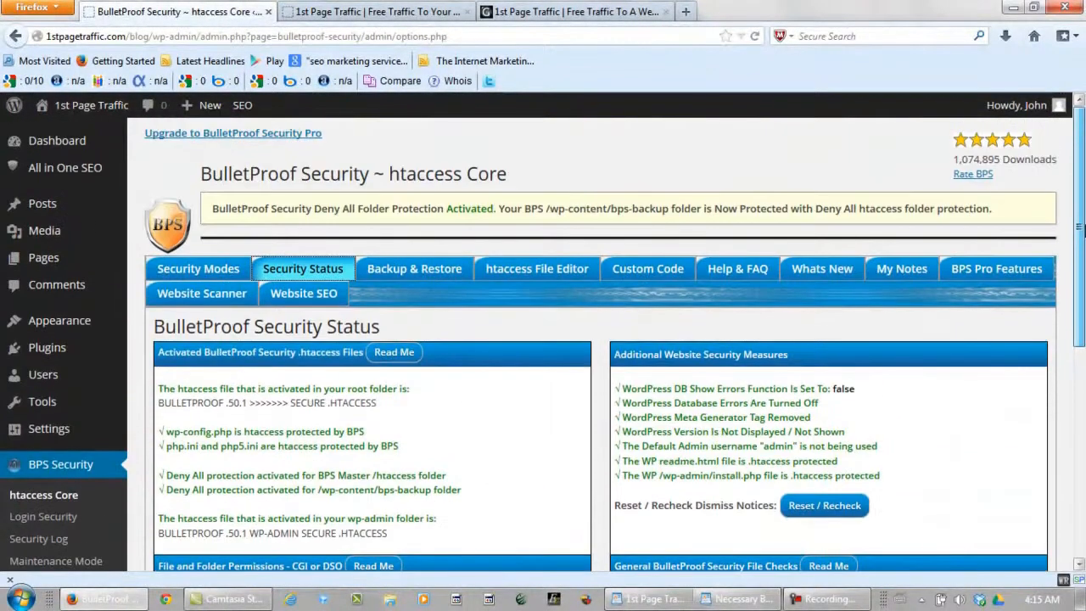
left_click(413, 273)
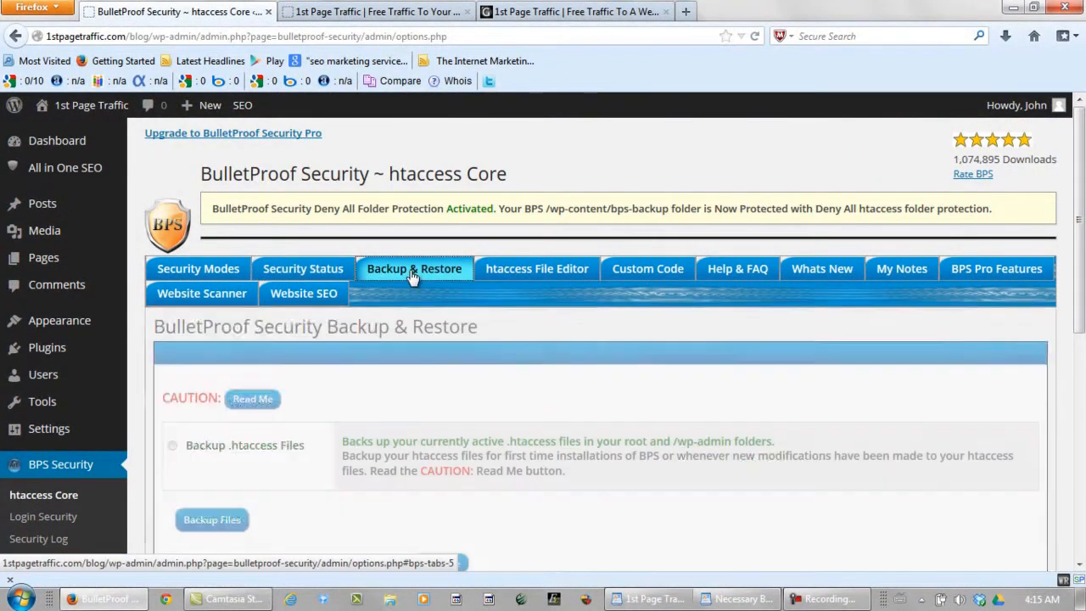
left_click_drag(1083, 242, 1084, 361)
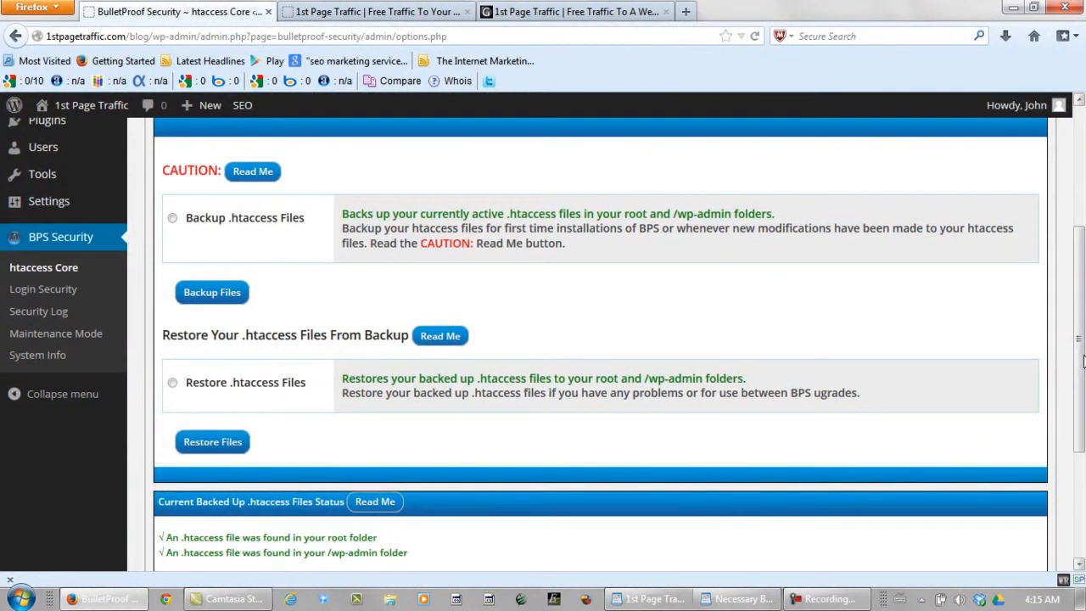
left_click(172, 218)
left_click(211, 293)
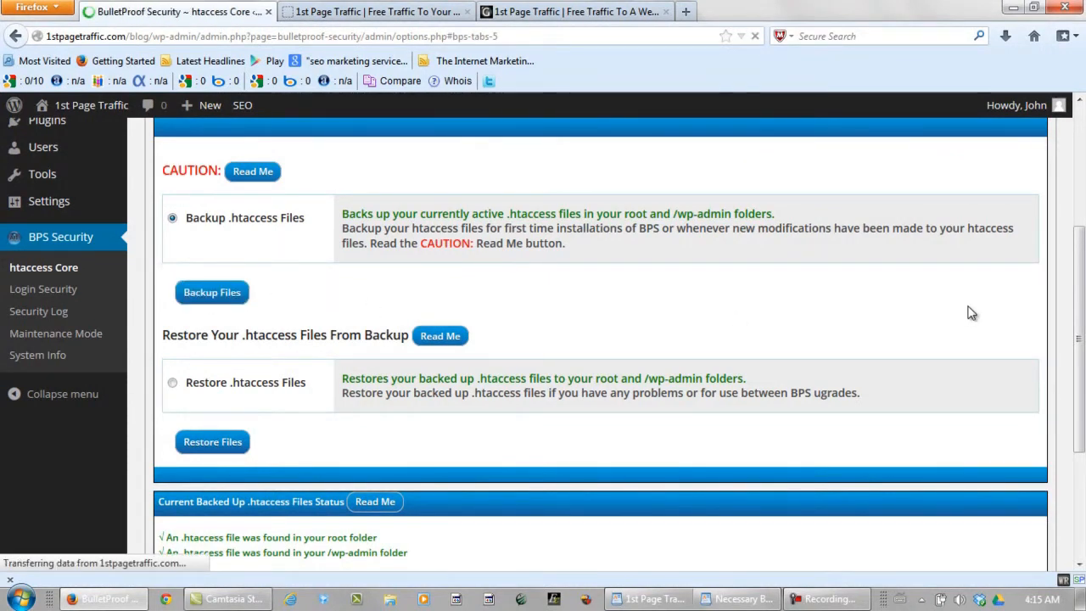
Step: Restore the htaccess files, recheck the security status, and return to Installed Plugins
scroll(1078, 382, "up", 3)
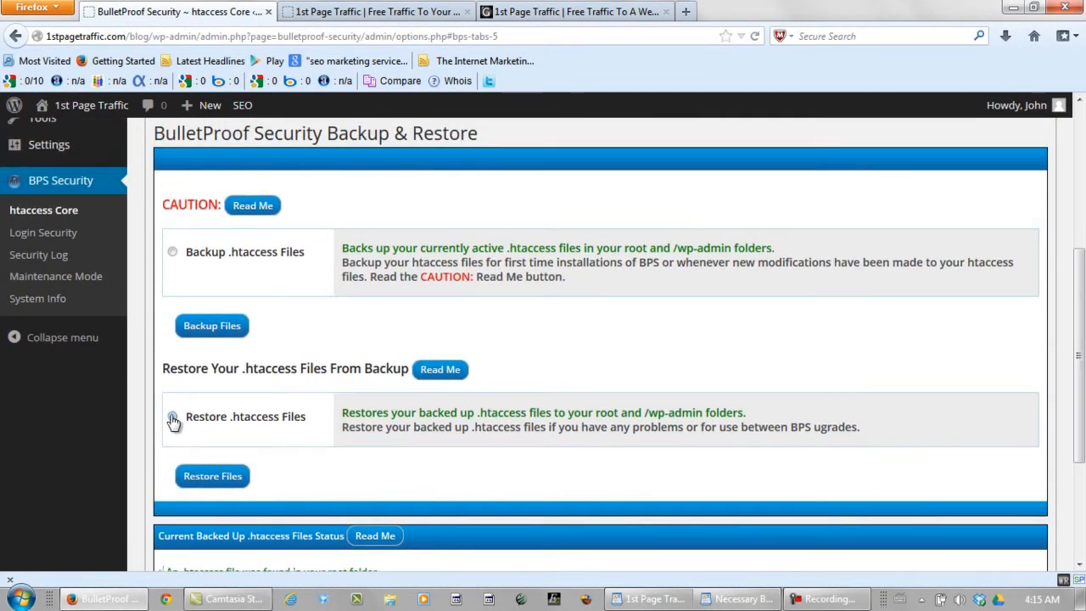
left_click(212, 476)
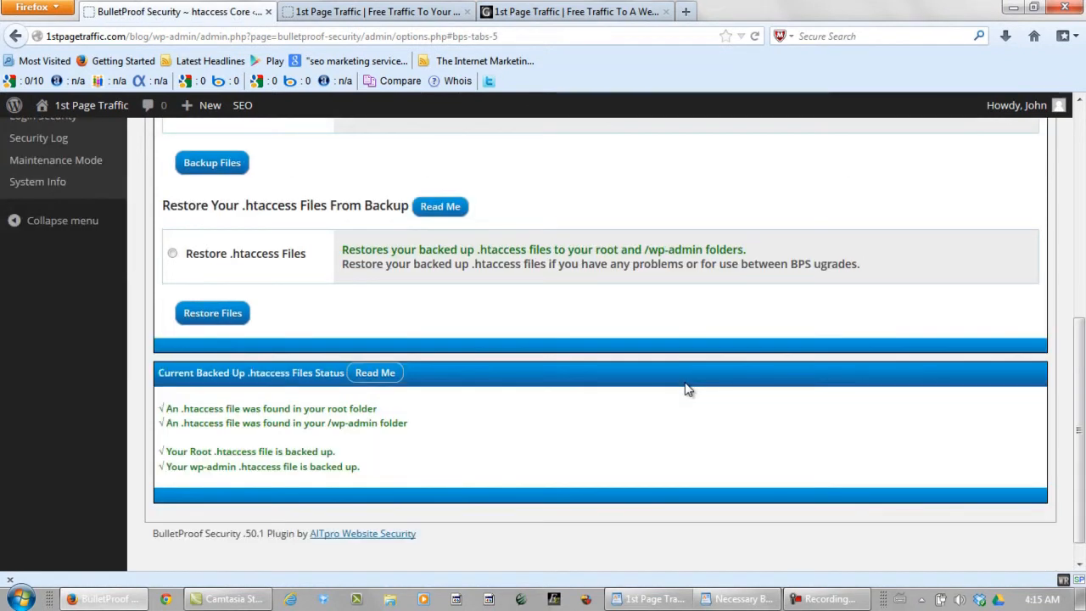
scroll(1052, 401, "up", 5)
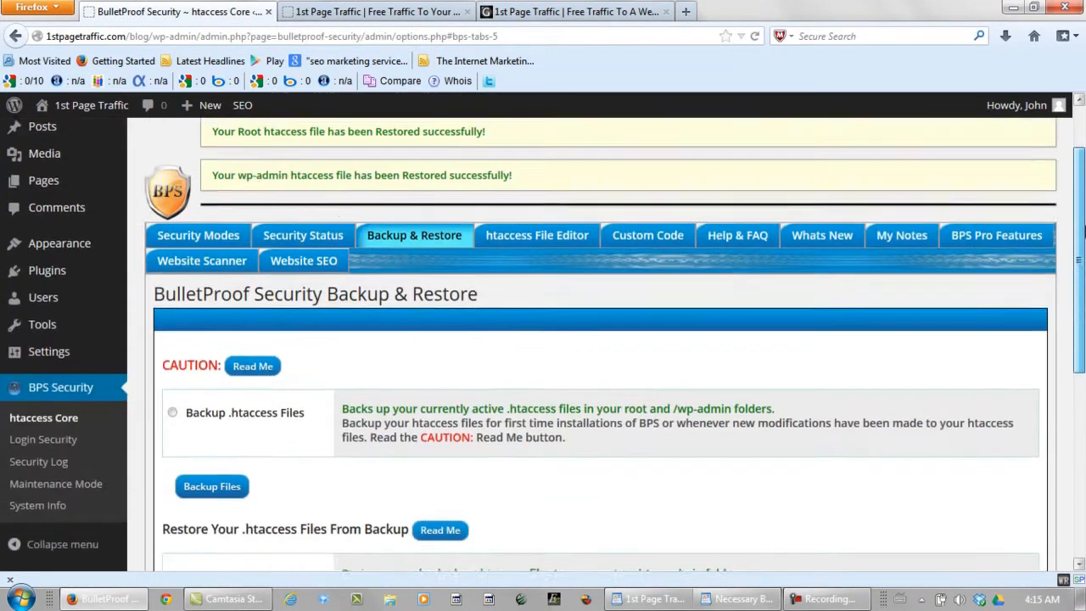
left_click(302, 280)
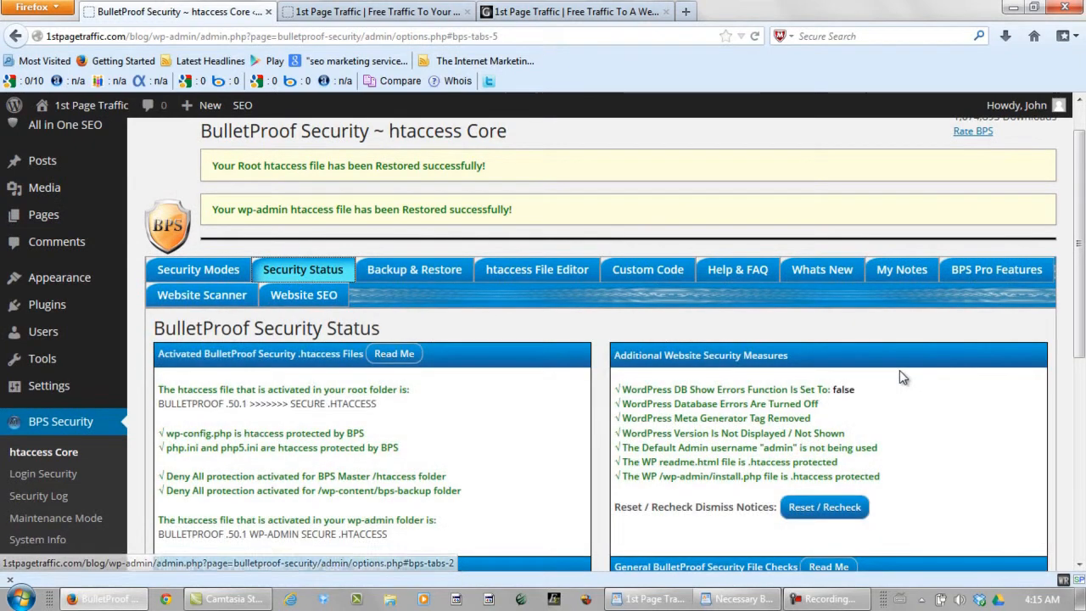
left_click_drag(1081, 254, 1082, 224)
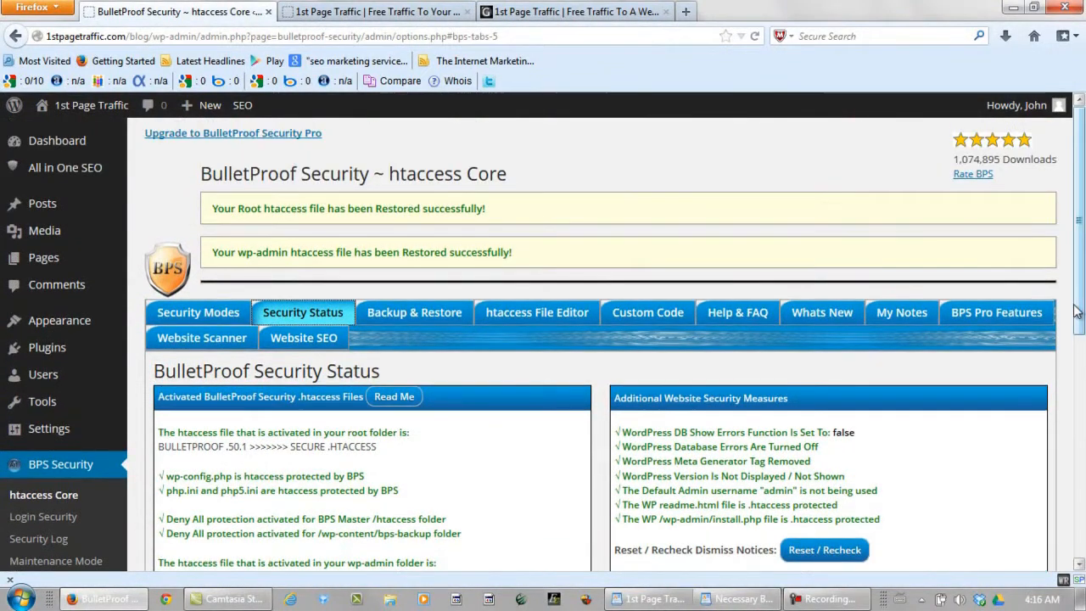
mouse_move(52, 348)
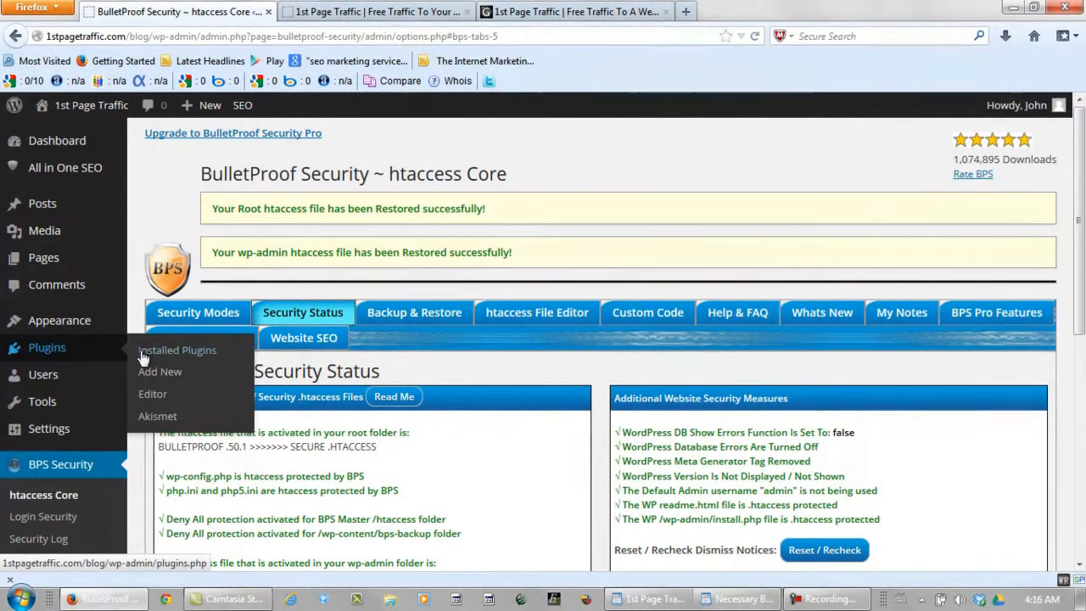
left_click(178, 353)
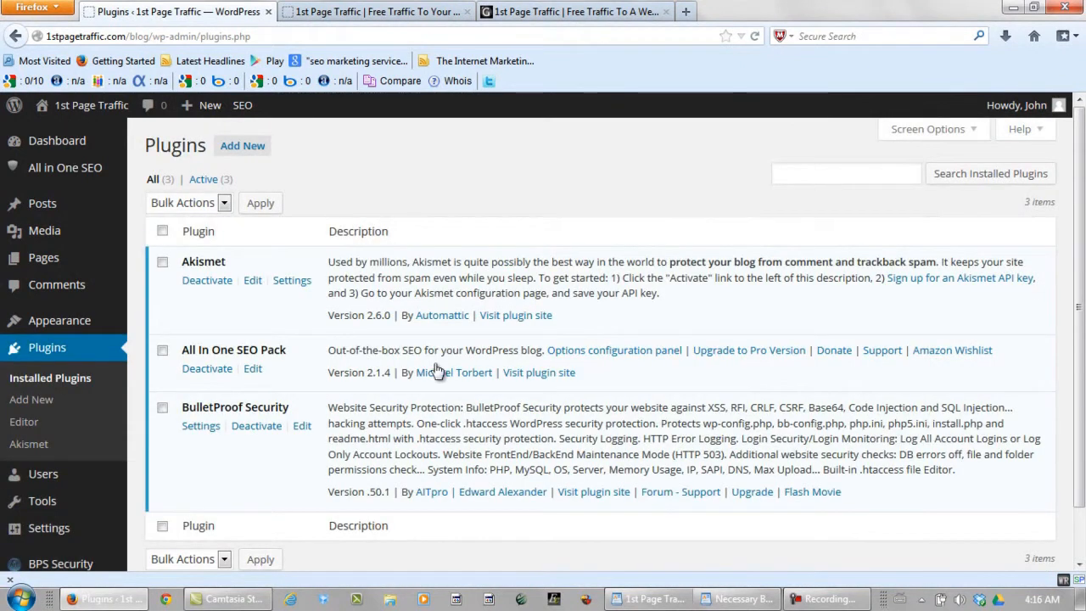
Step: Select the Comment Luv line in the WordPad plugin checklist
left_click(717, 598)
left_click_drag(318, 265, 260, 272)
right_click(269, 271)
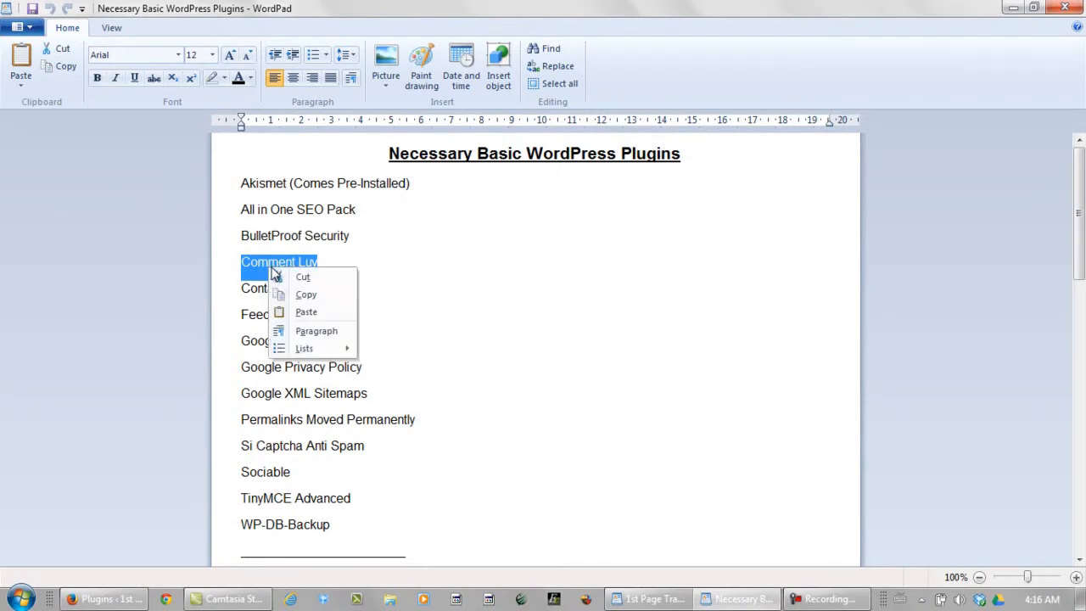
Step: Copy 'Comment Luv' from WordPad and go to WordPress's Add New plugins page
left_click(307, 296)
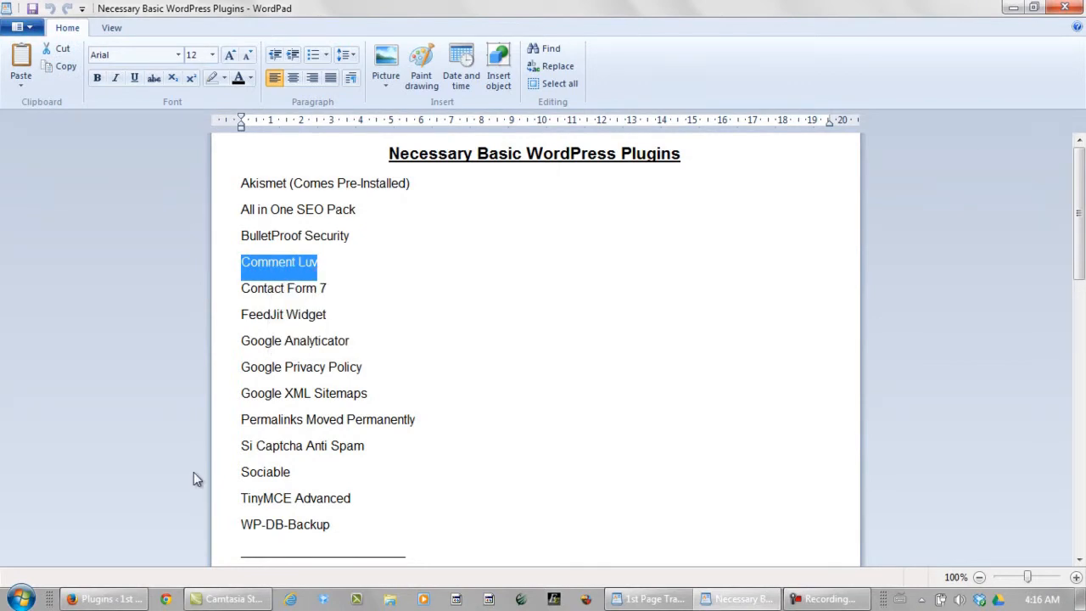
left_click(106, 599)
left_click(246, 149)
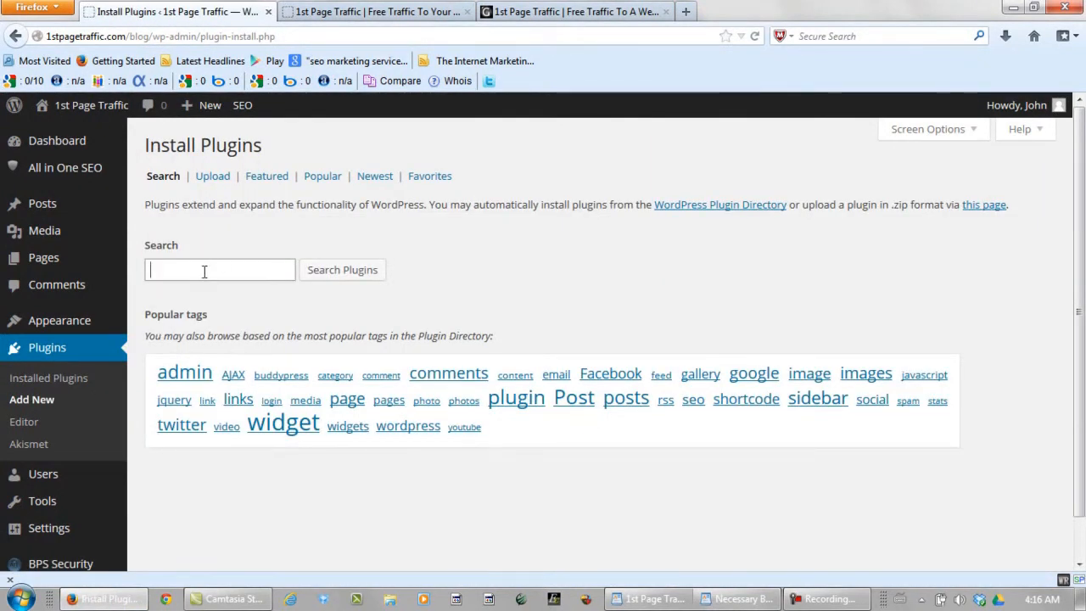
Step: Search for, install and activate CommentLuv, then select the Contact Form 7 line in WordPad
key("ctrl+v")
left_click(204, 291)
left_click(326, 273)
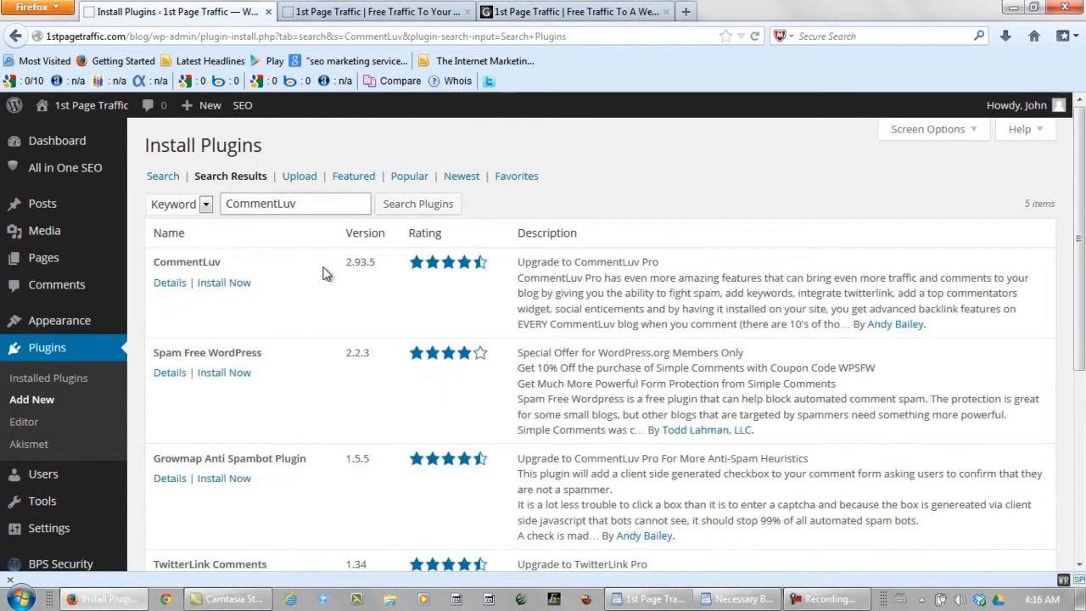
left_click(226, 283)
left_click(524, 305)
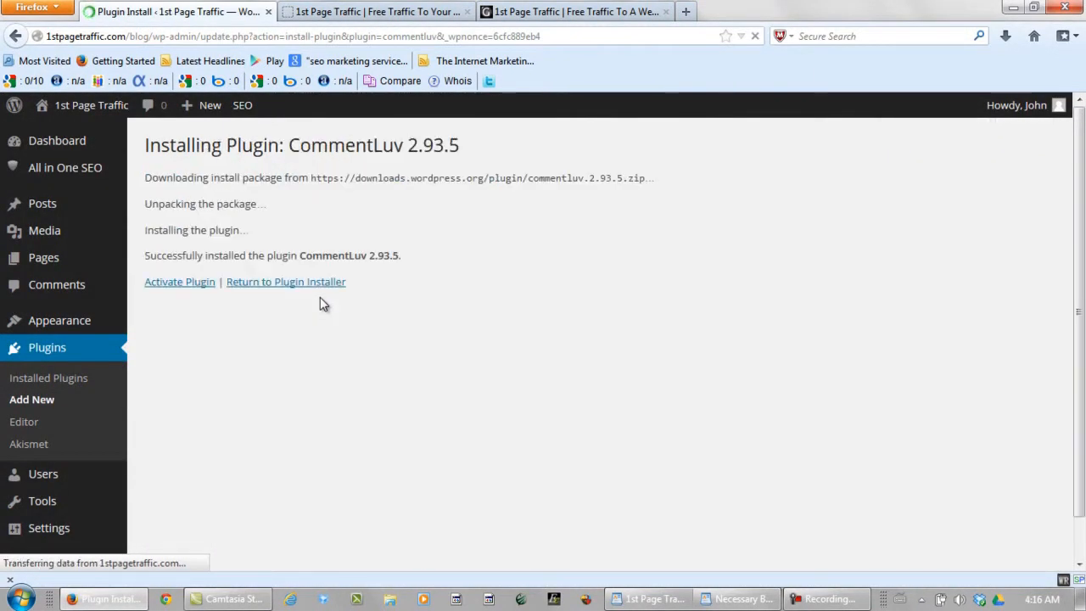
left_click(179, 285)
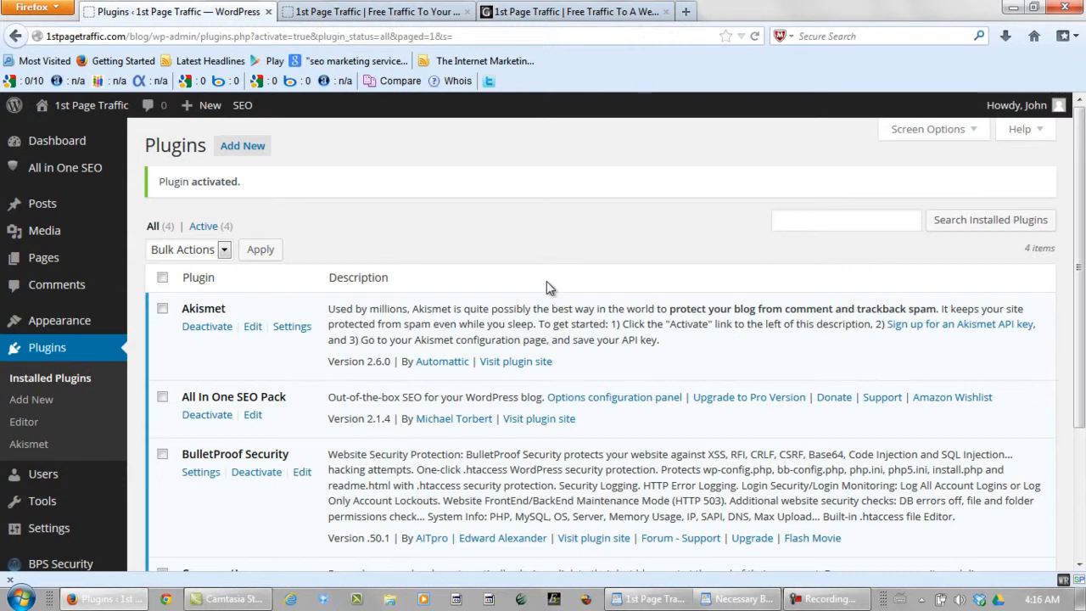
left_click(738, 600)
left_click_drag(378, 293, 242, 291)
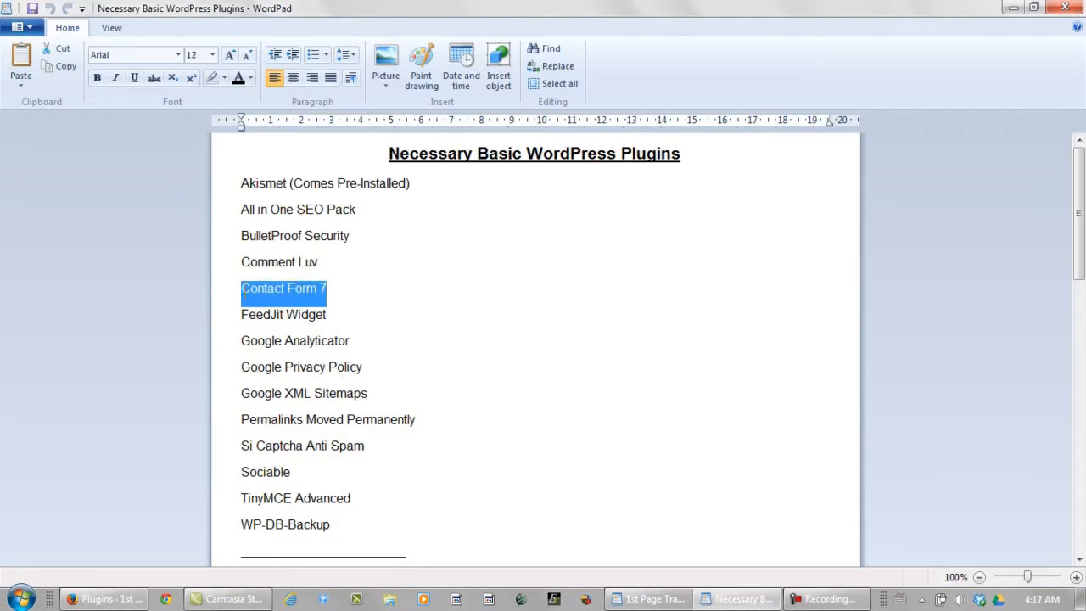